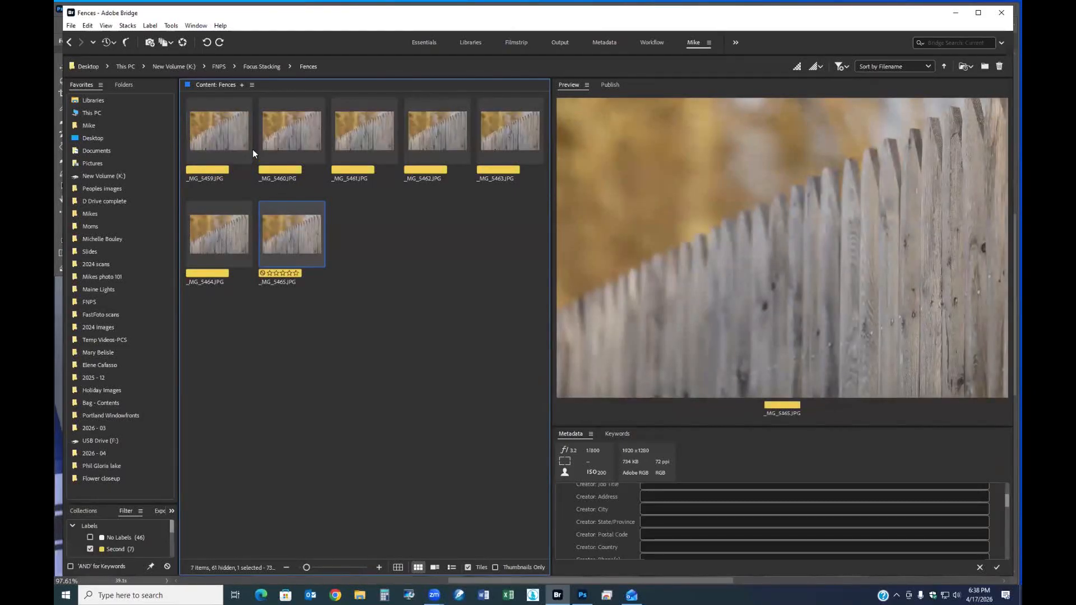
Load all the fence photos, _MG_5459.JPG through _MG_5465.JPG, from Bridge into Photoshop as layers of one document
key(ctrl+a)
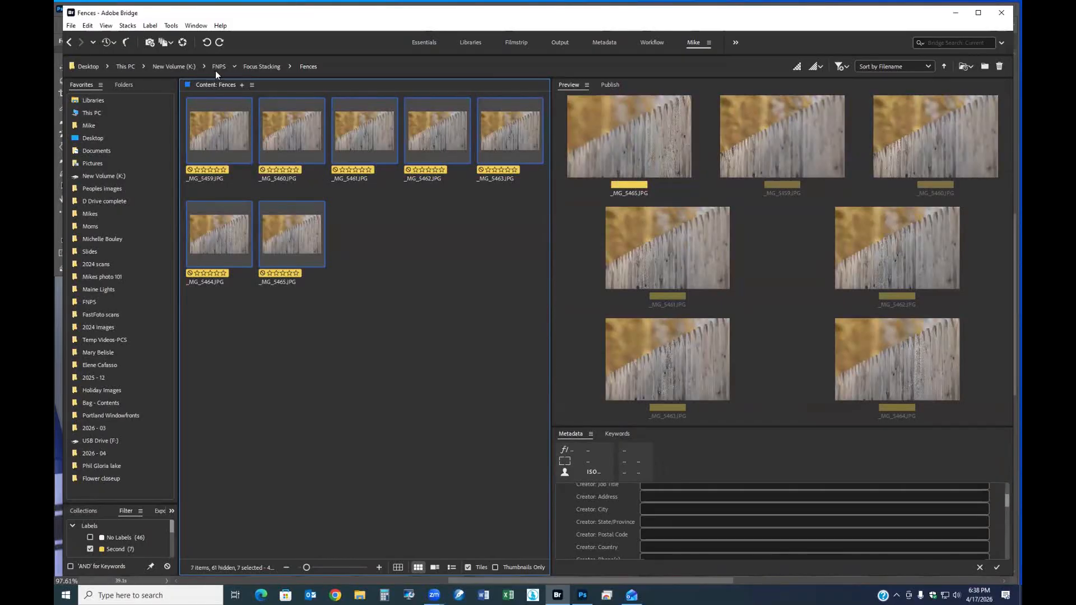
click(171, 26)
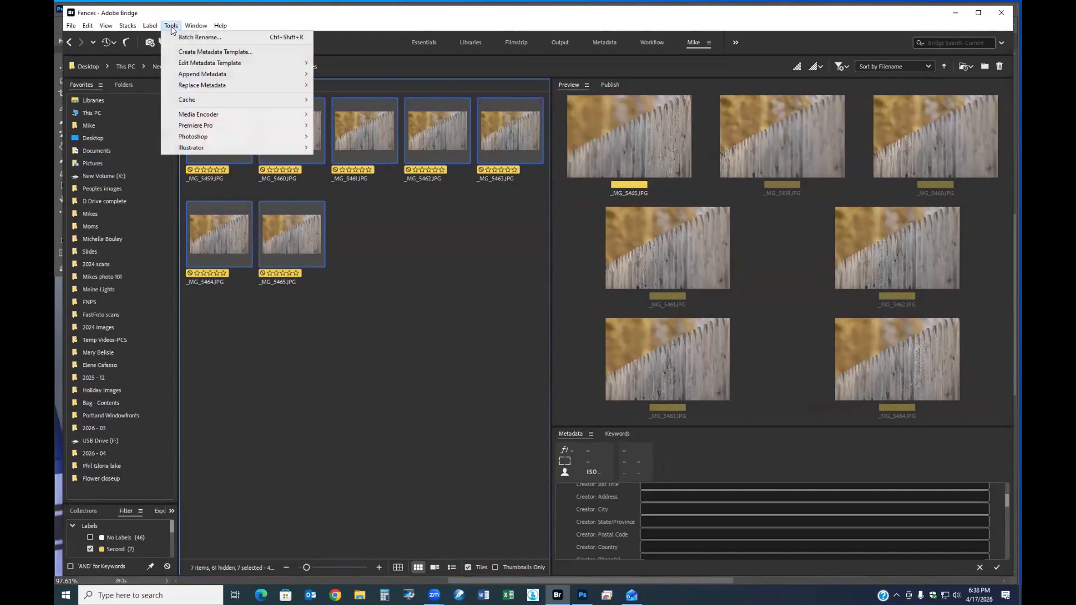
mouse_move(197, 138)
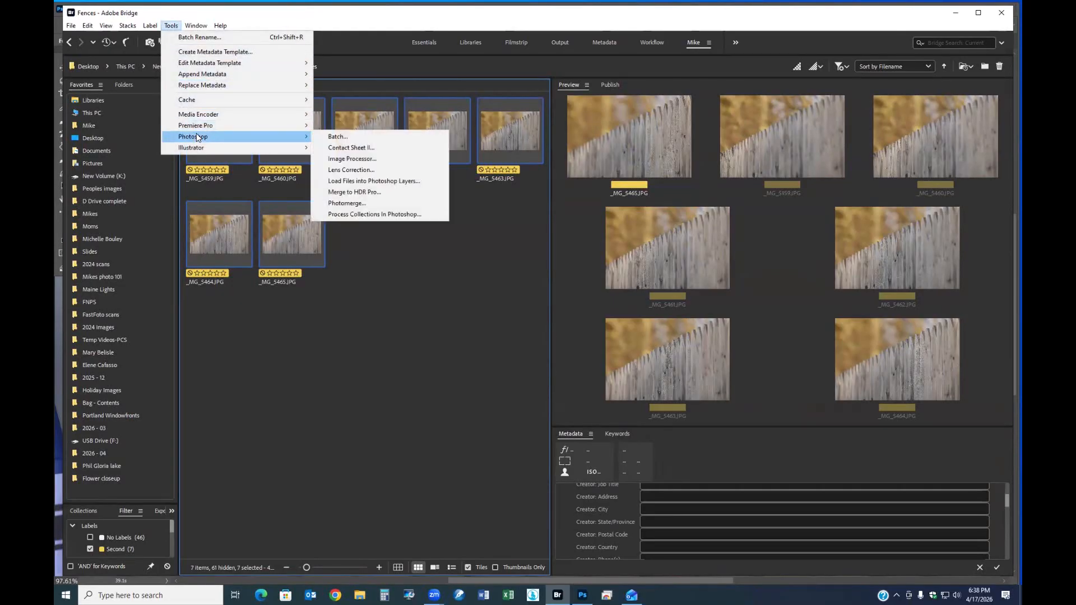
click(370, 183)
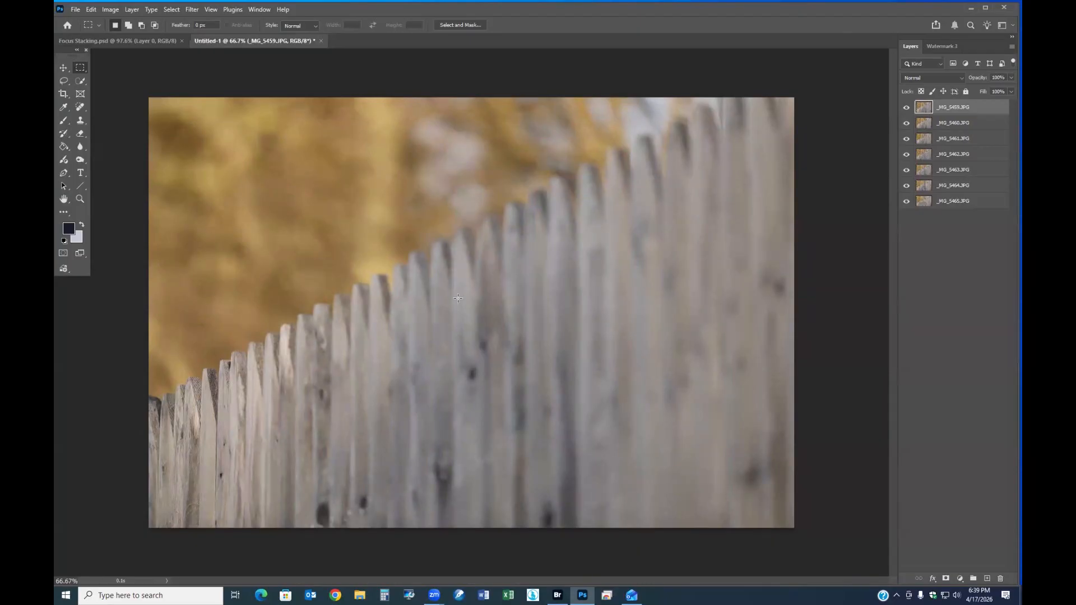
Compare the focus and framing of the fence shots by hiding all but the lowest layer and showing the others one by one
drag(908, 110, 907, 191)
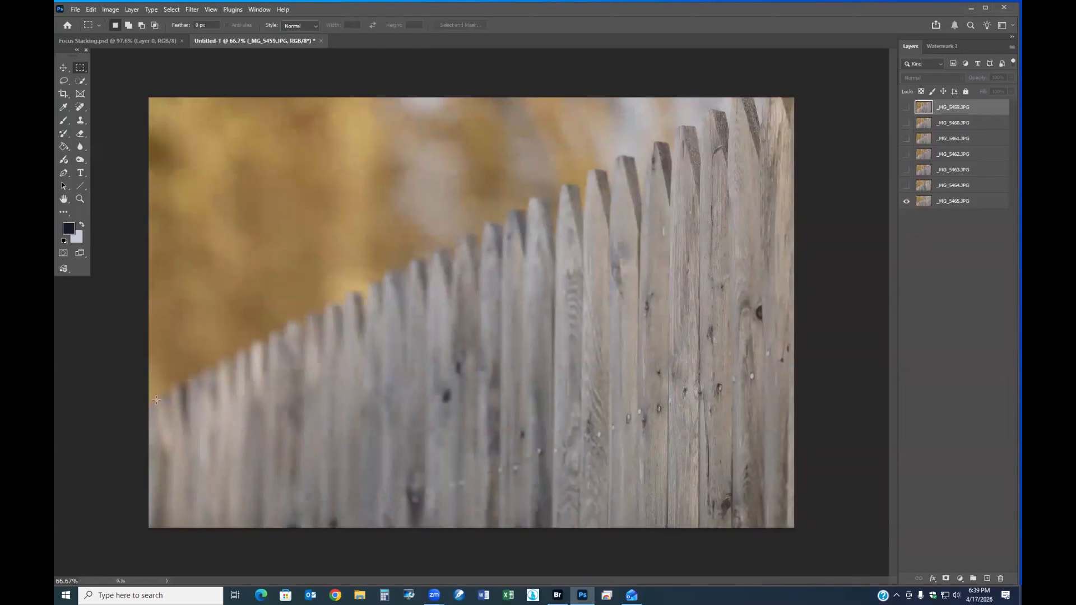
click(906, 185)
click(907, 170)
click(907, 154)
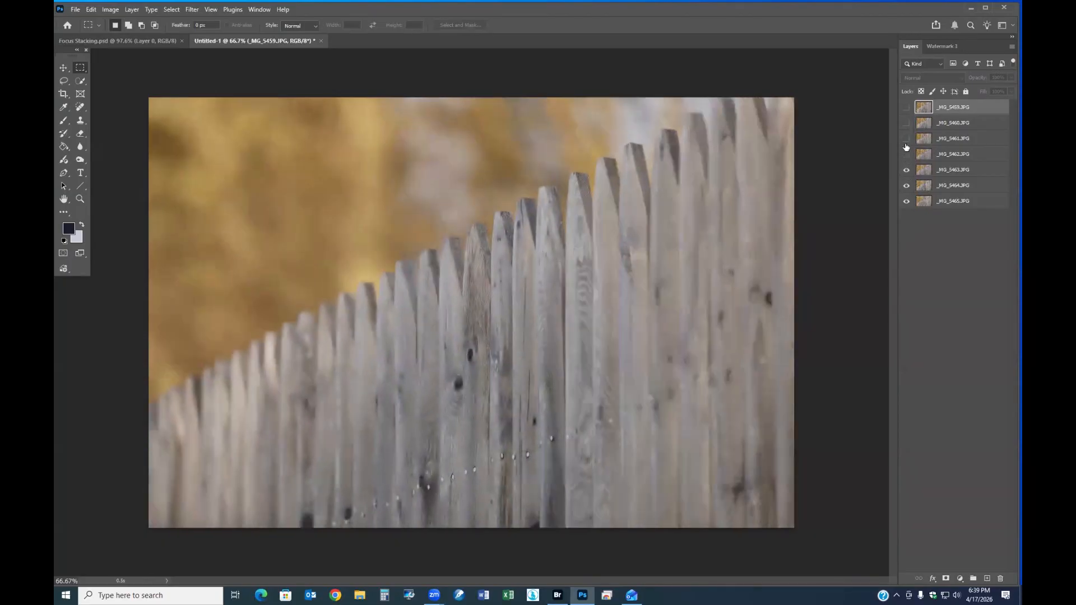
click(907, 139)
click(907, 123)
click(907, 107)
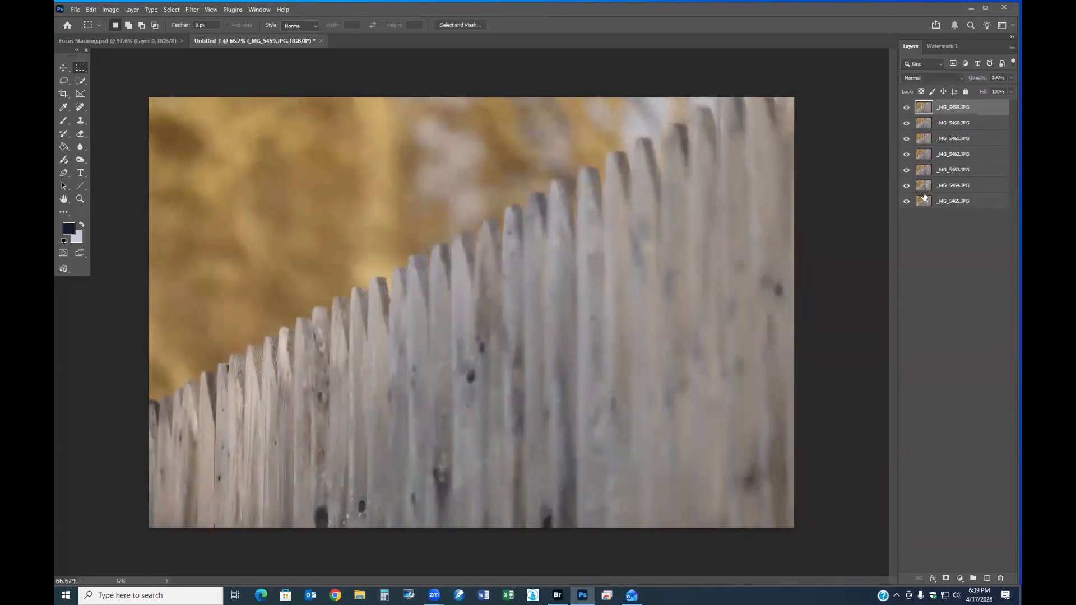
Auto-align all the fence layers using the Auto projection
shift+click(961, 201)
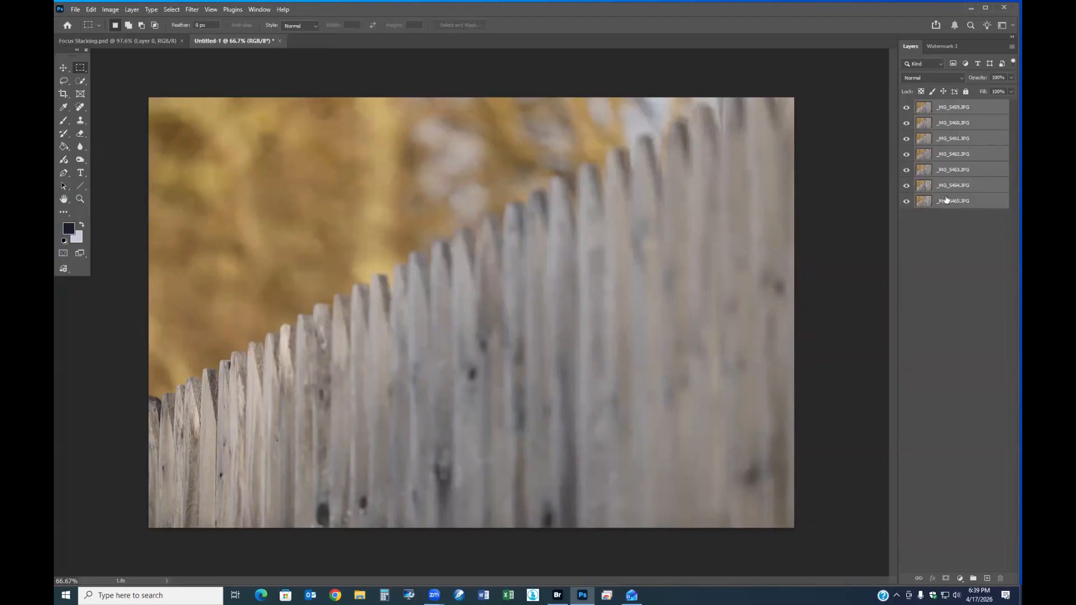
click(111, 9)
mouse_move(93, 10)
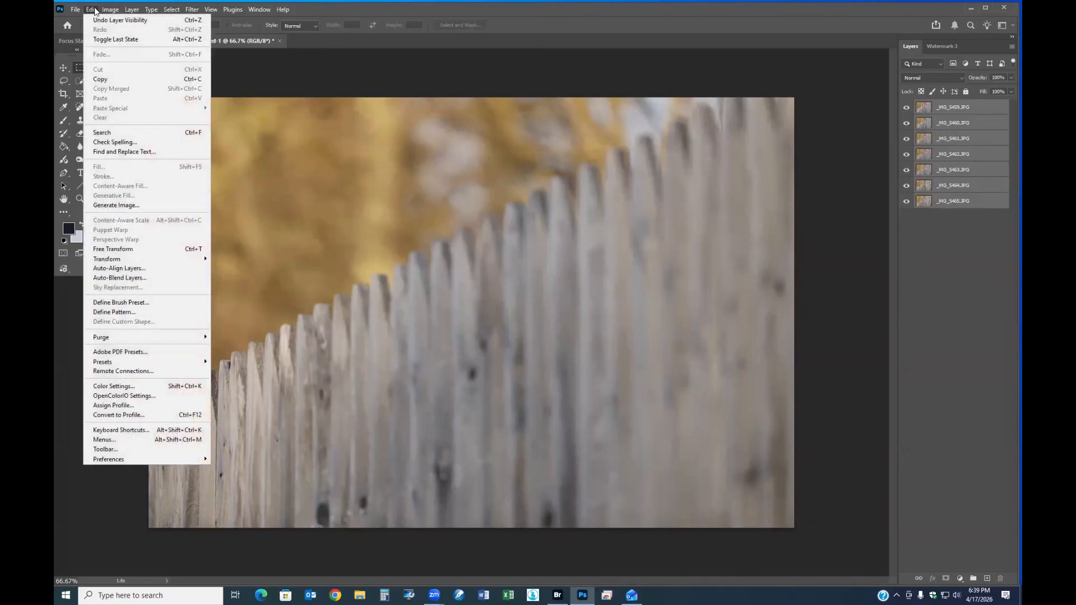
click(148, 270)
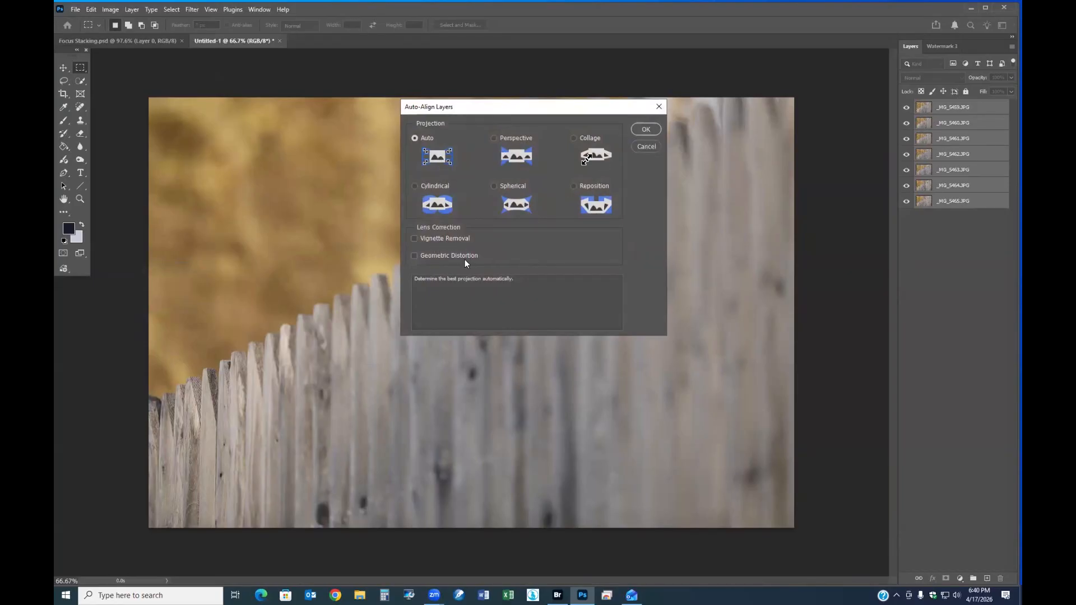
click(649, 130)
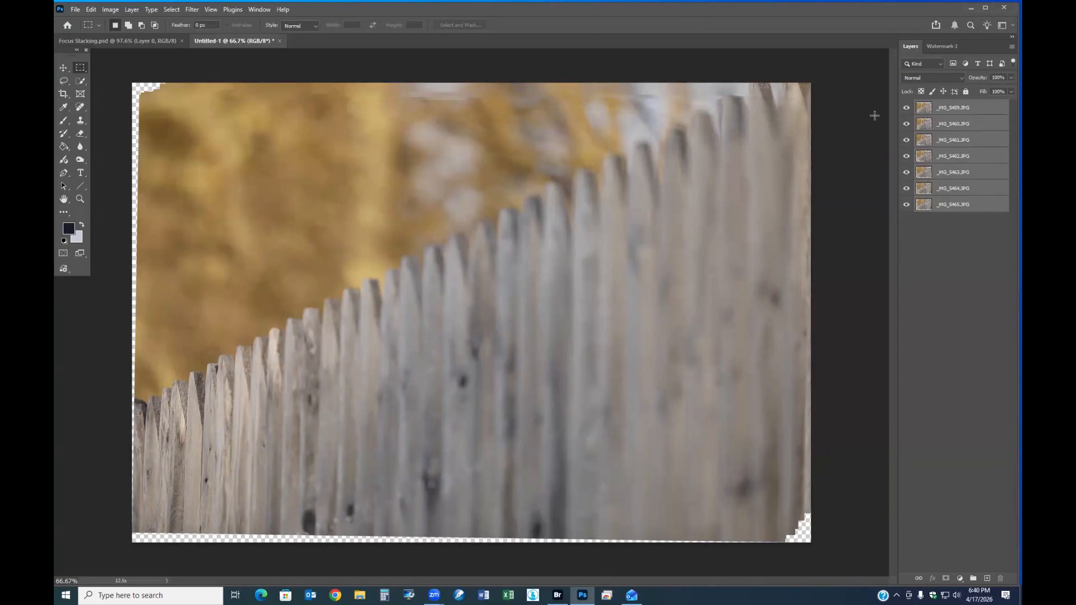
Check the alignment by hiding the fence layers one by one down to _MG_5465.JPG, and show them all again
click(906, 108)
click(906, 124)
click(906, 138)
click(907, 156)
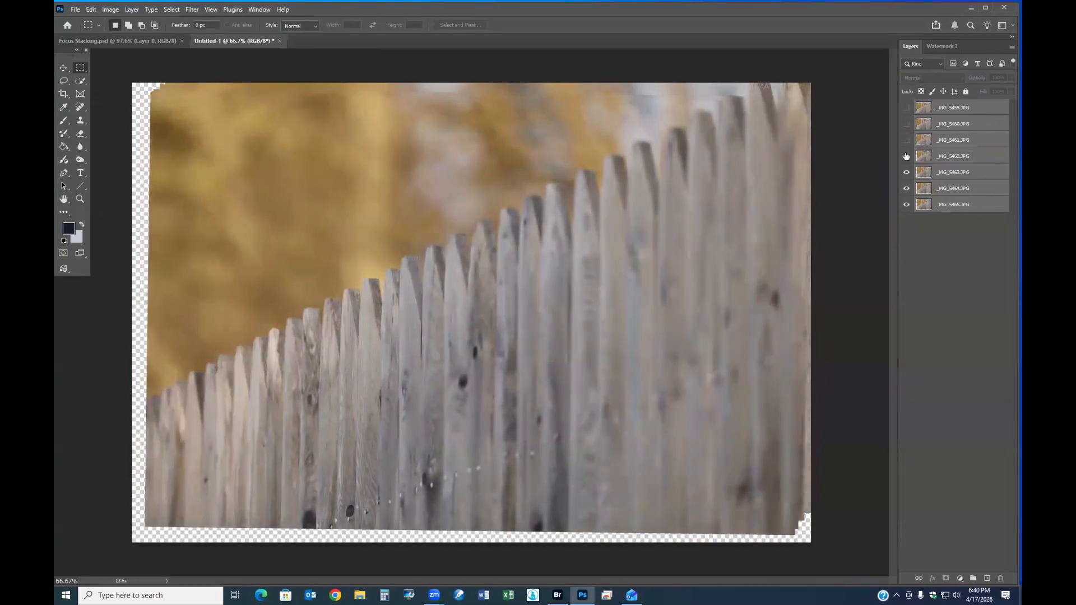
click(906, 172)
click(907, 188)
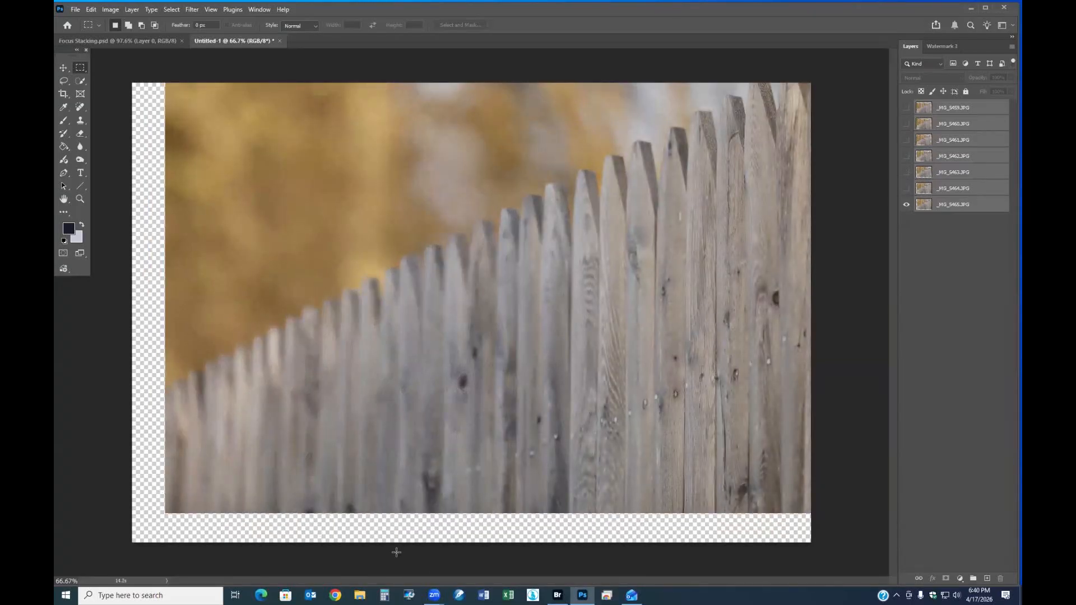
drag(906, 188, 907, 105)
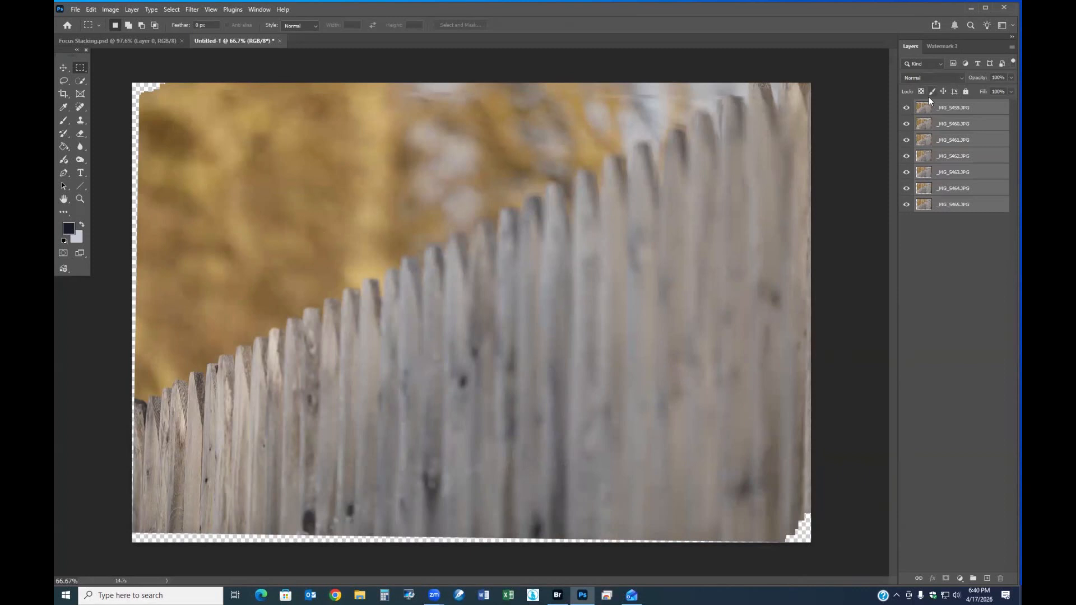
Auto-blend the aligned layers using Stack Images with Seamless Tones and Colors, without Content Aware Fill
click(90, 9)
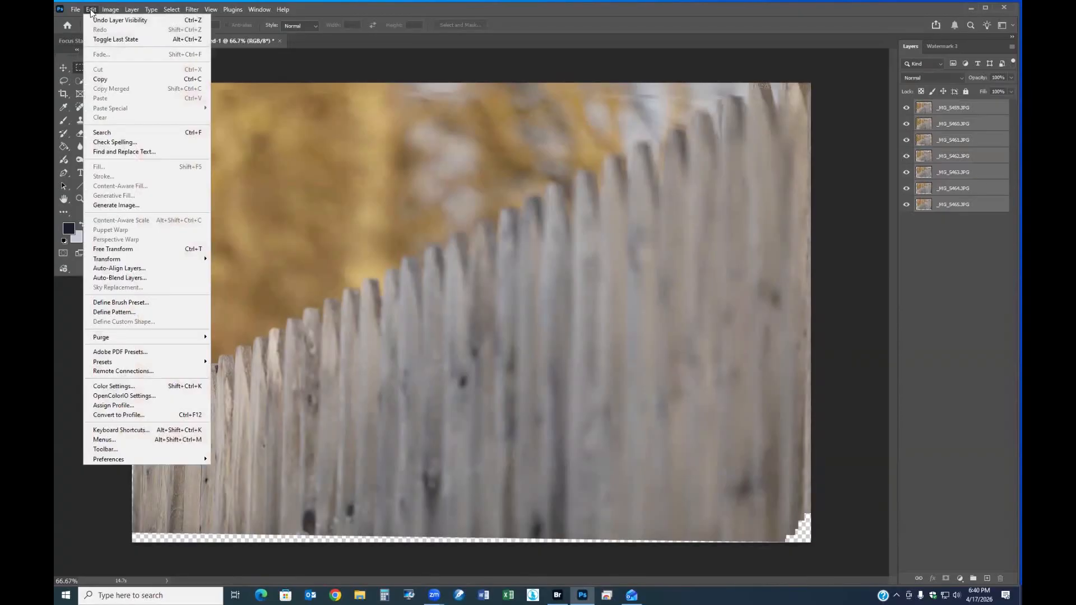
click(152, 280)
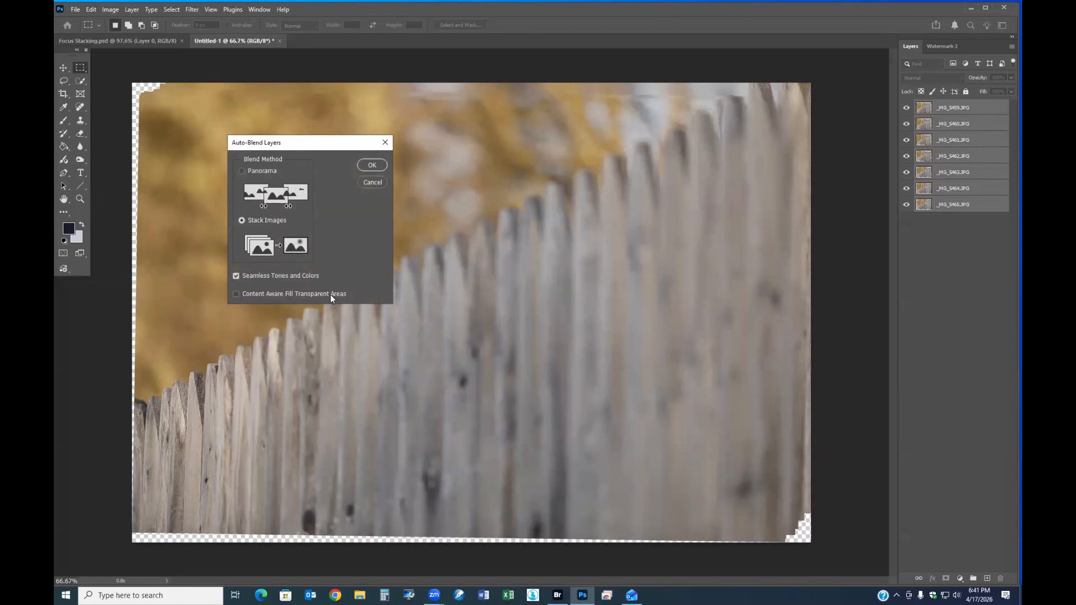
click(371, 166)
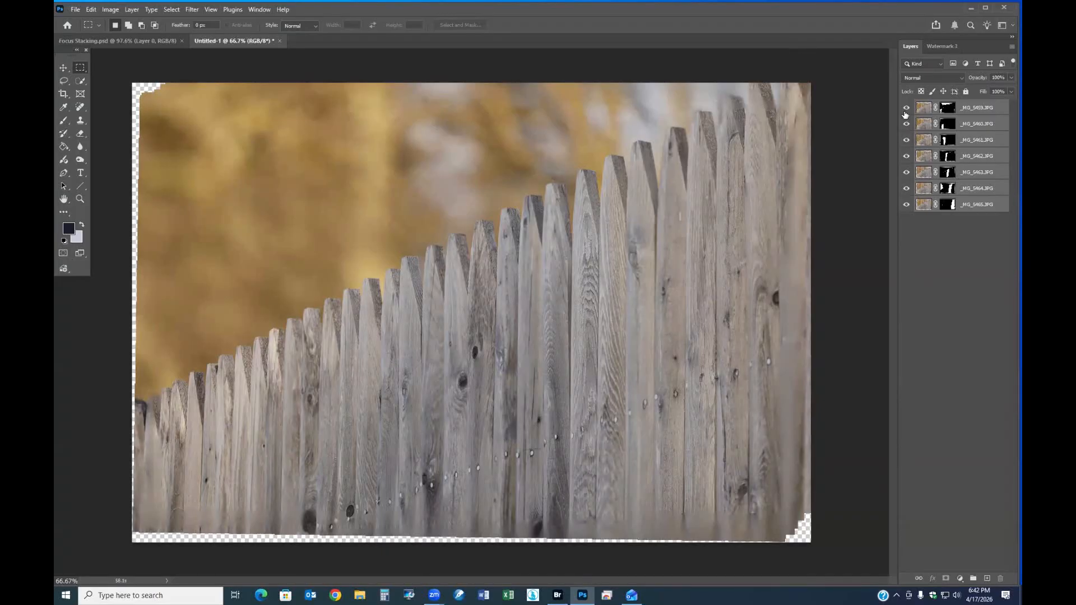
Examine which part of the fence each masked layer contributes by toggling layer visibility, and restore all layers
drag(908, 109, 908, 189)
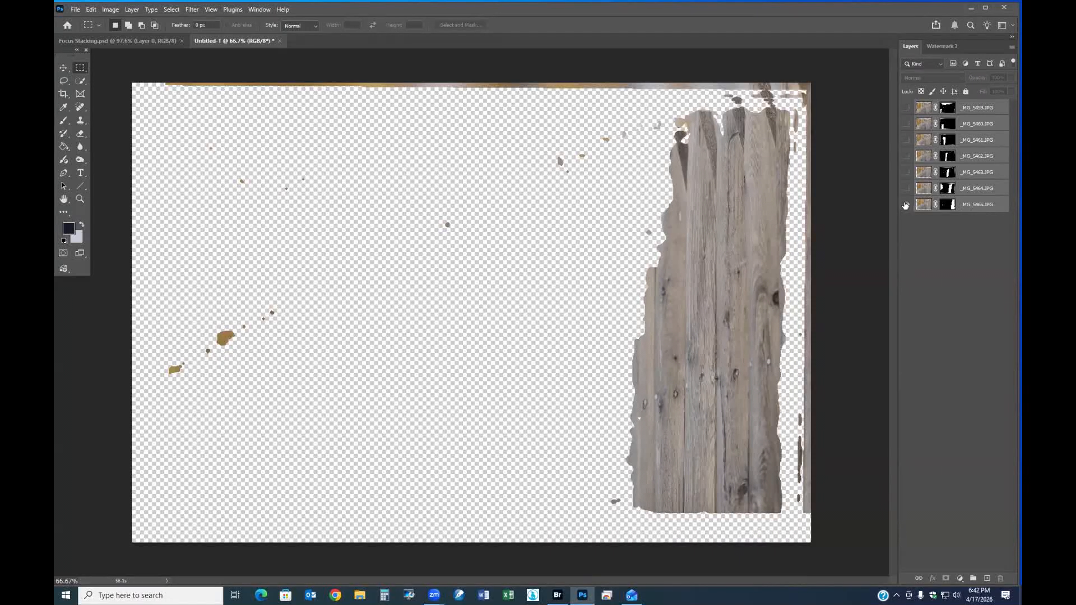
click(906, 189)
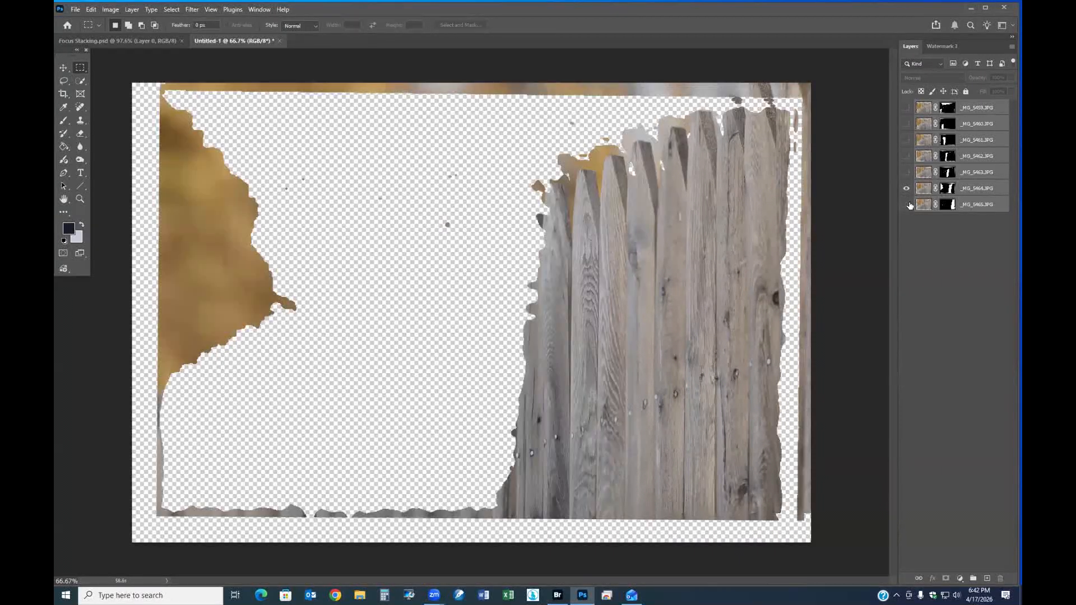
click(906, 190)
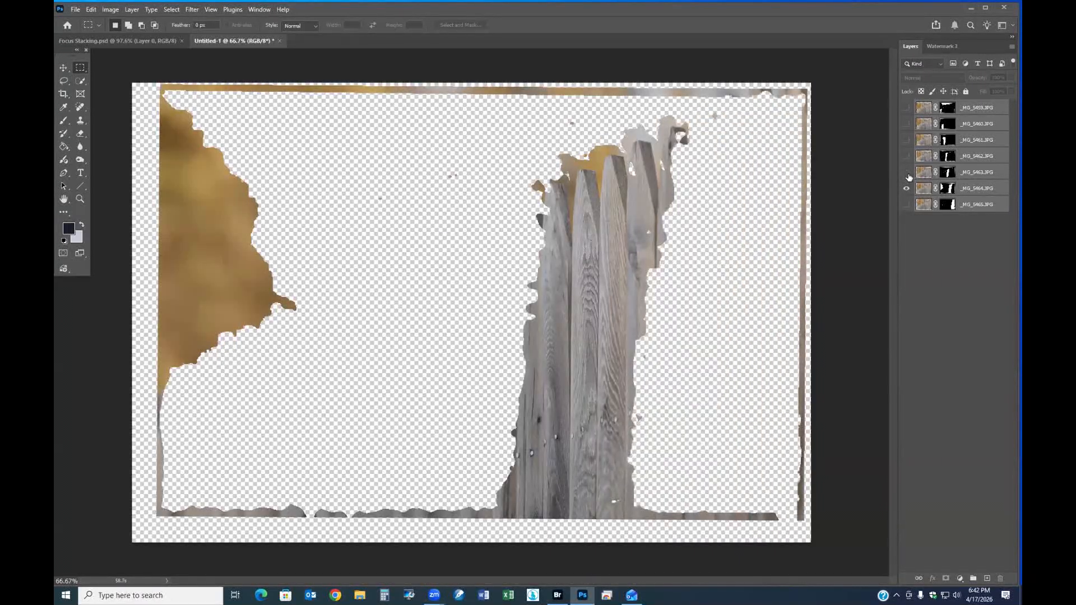
click(907, 172)
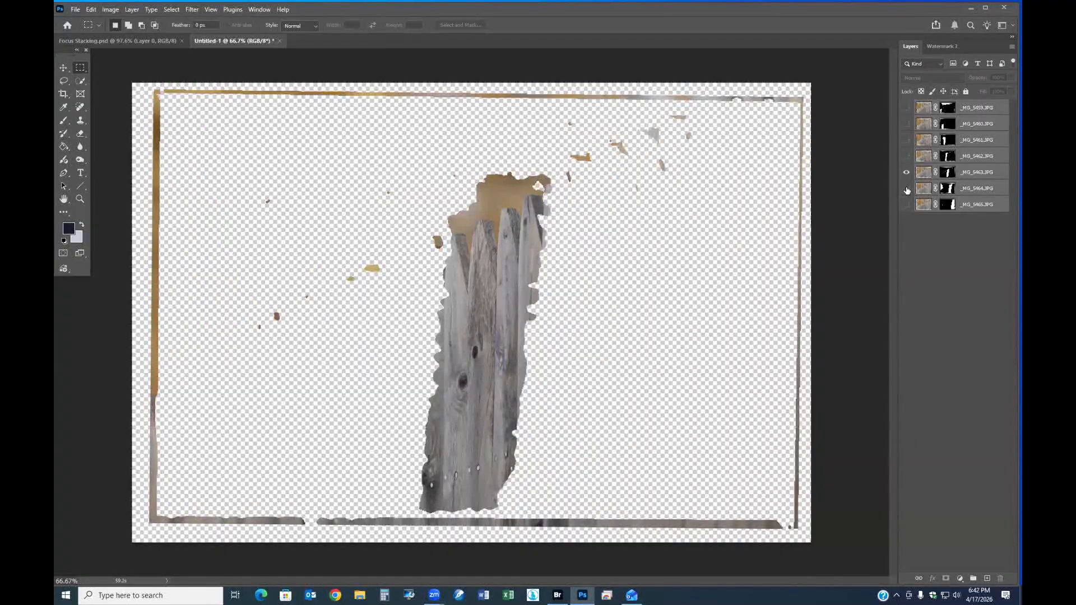
click(906, 156)
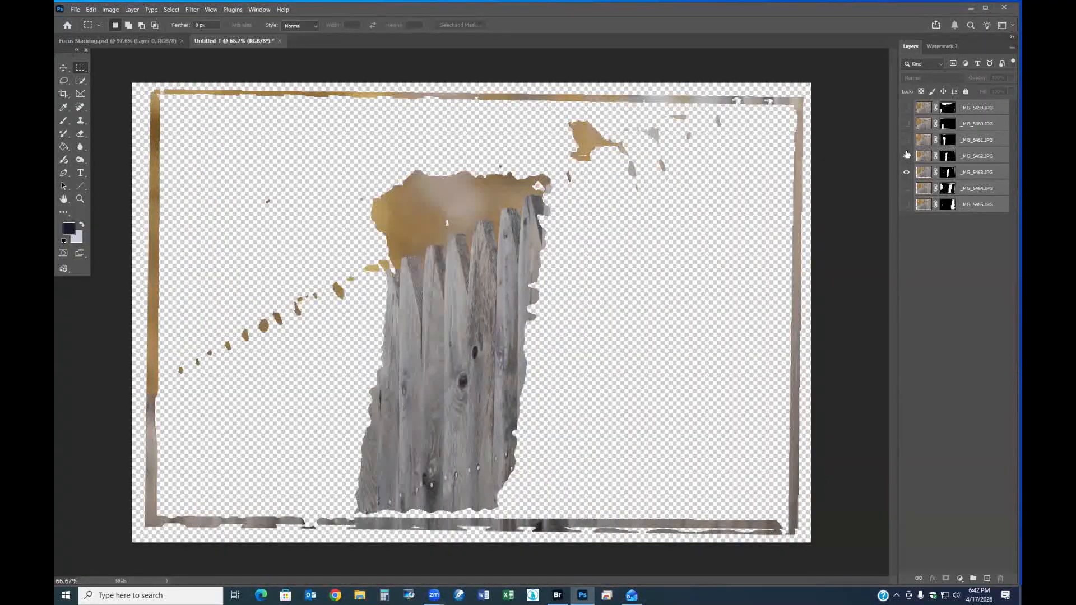
click(907, 140)
click(907, 123)
click(907, 107)
click(906, 188)
click(906, 204)
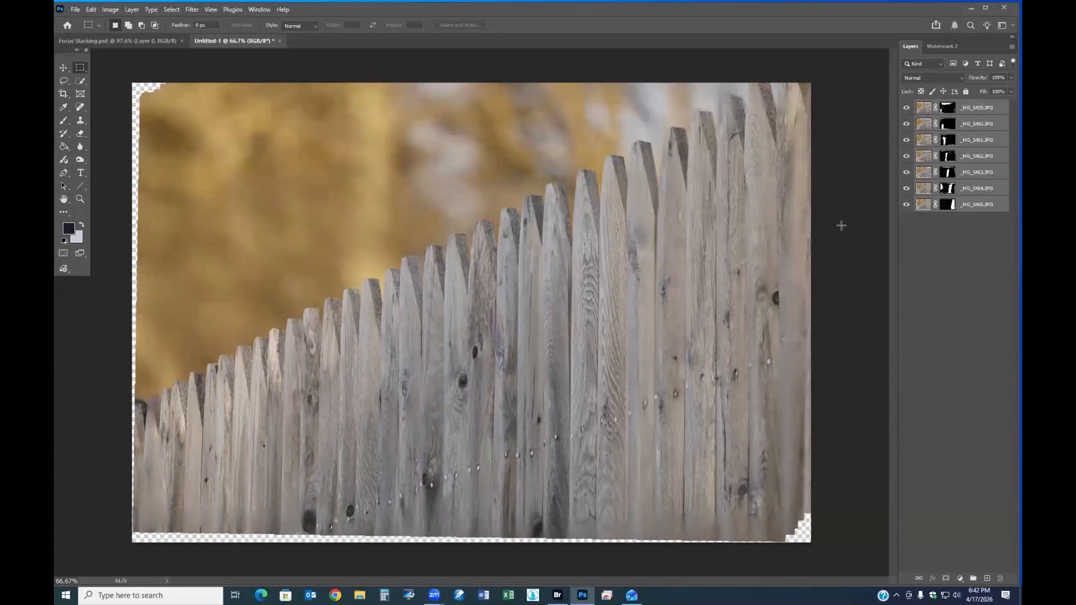
Crop the blended image at a 16:9 ratio to exclude the transparent edges and blurred fence borders, and flatten it
click(62, 95)
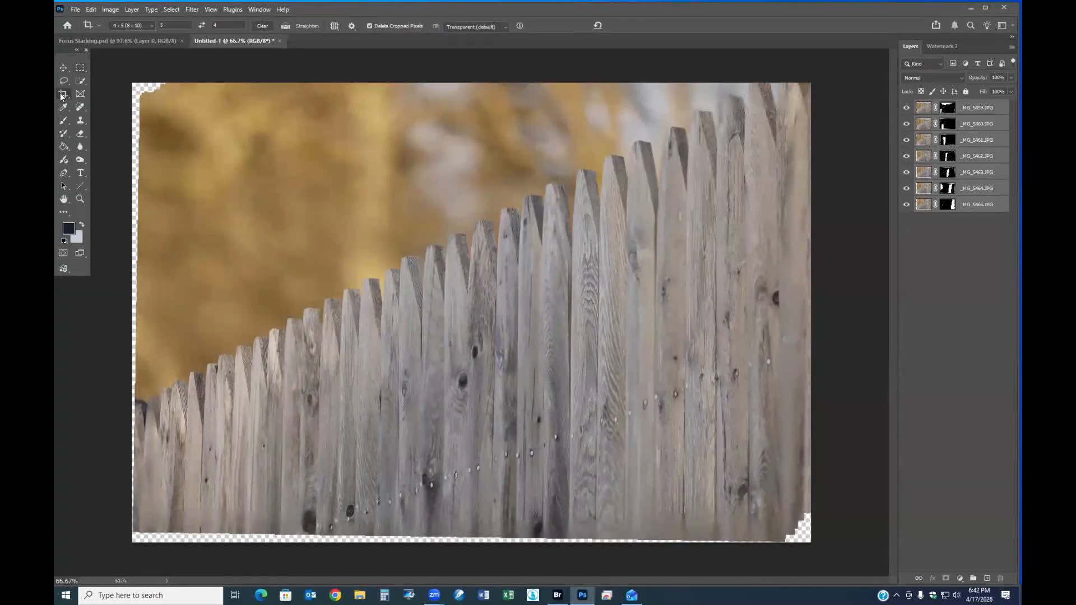
click(151, 26)
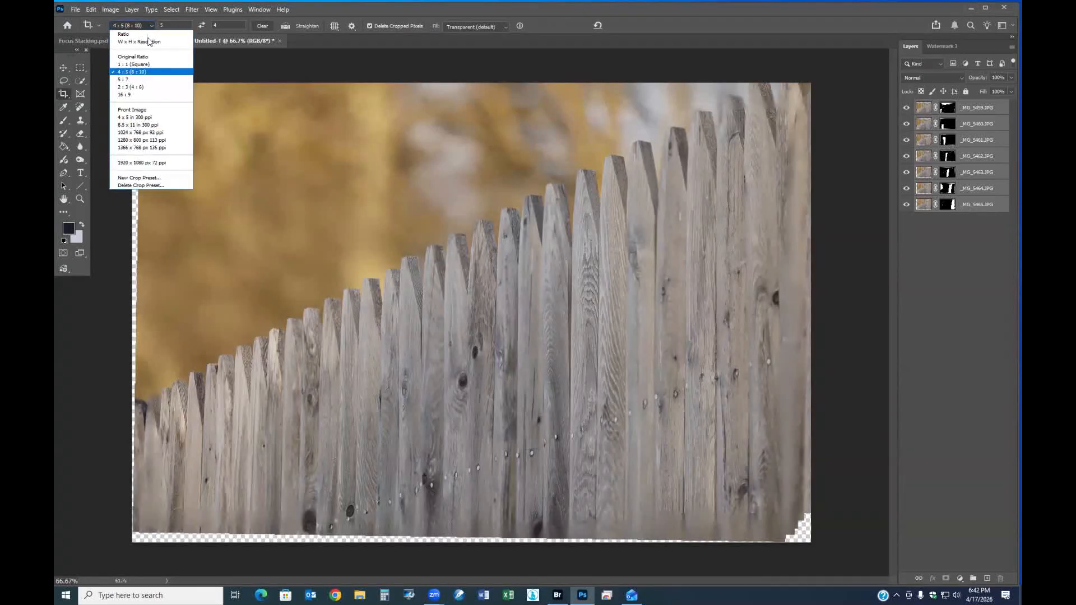
click(149, 95)
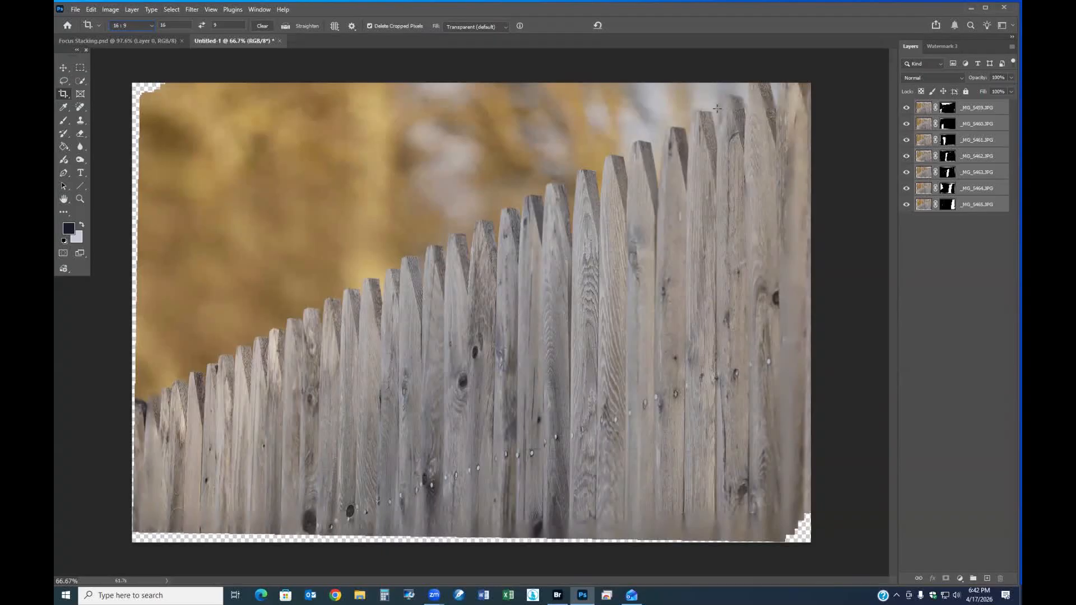
drag(721, 104, 160, 587)
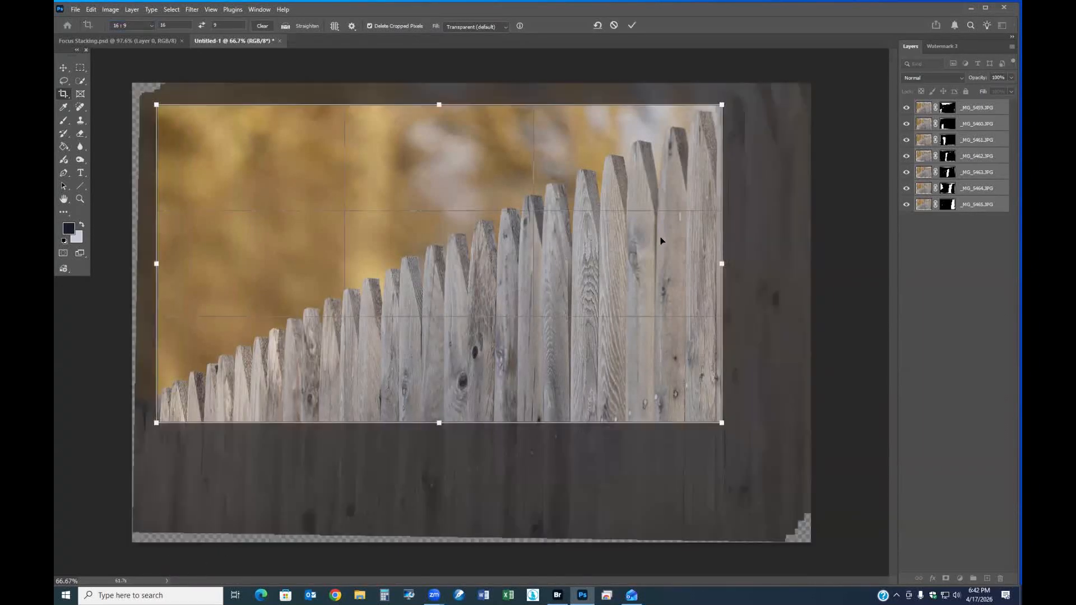
click(632, 25)
scroll(661, 288, up, 3)
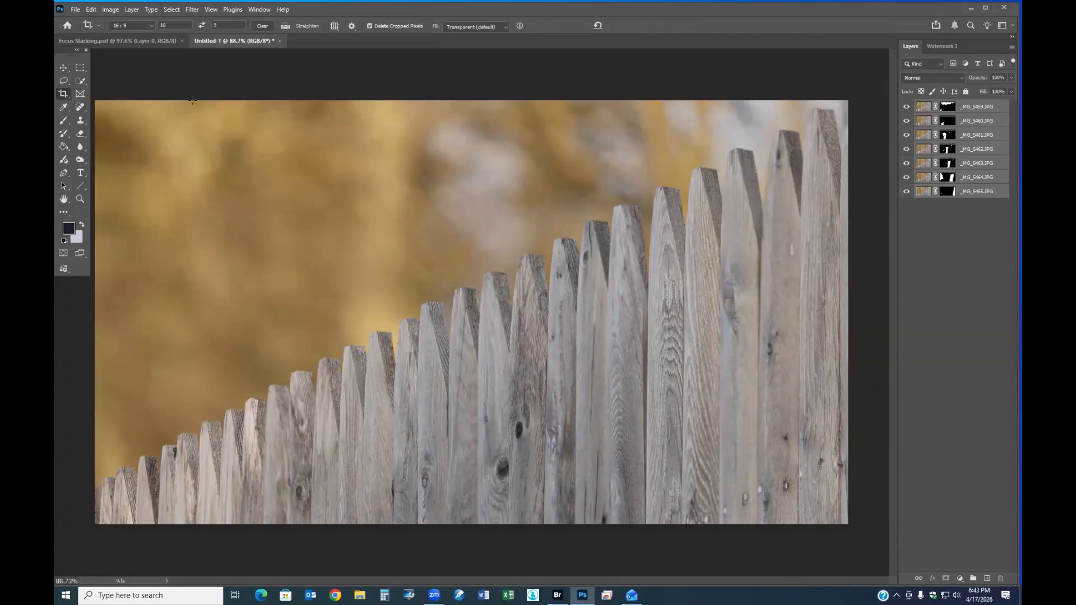
click(133, 10)
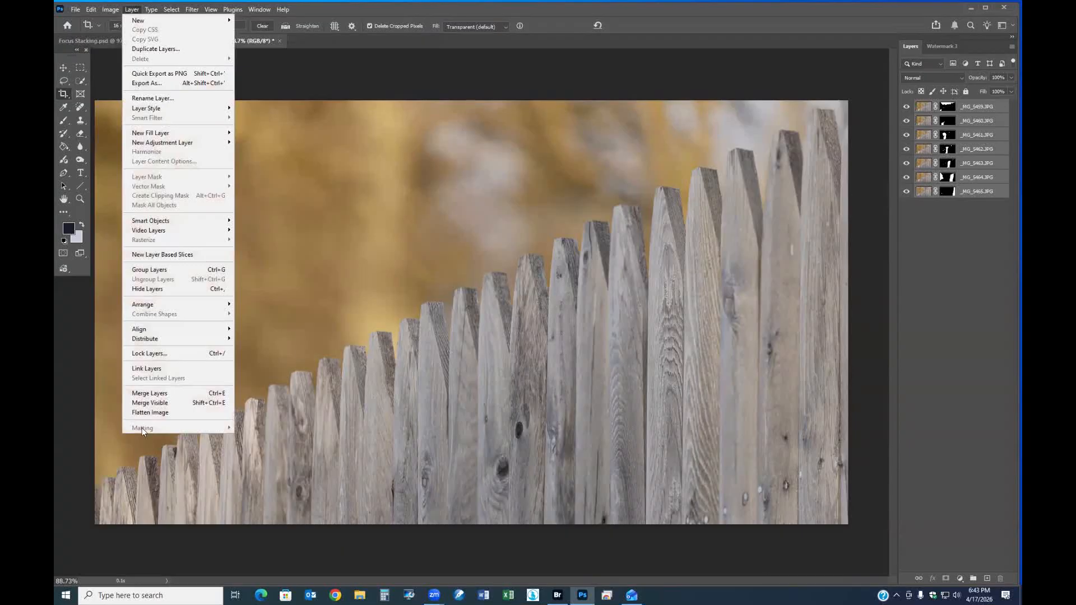
click(159, 413)
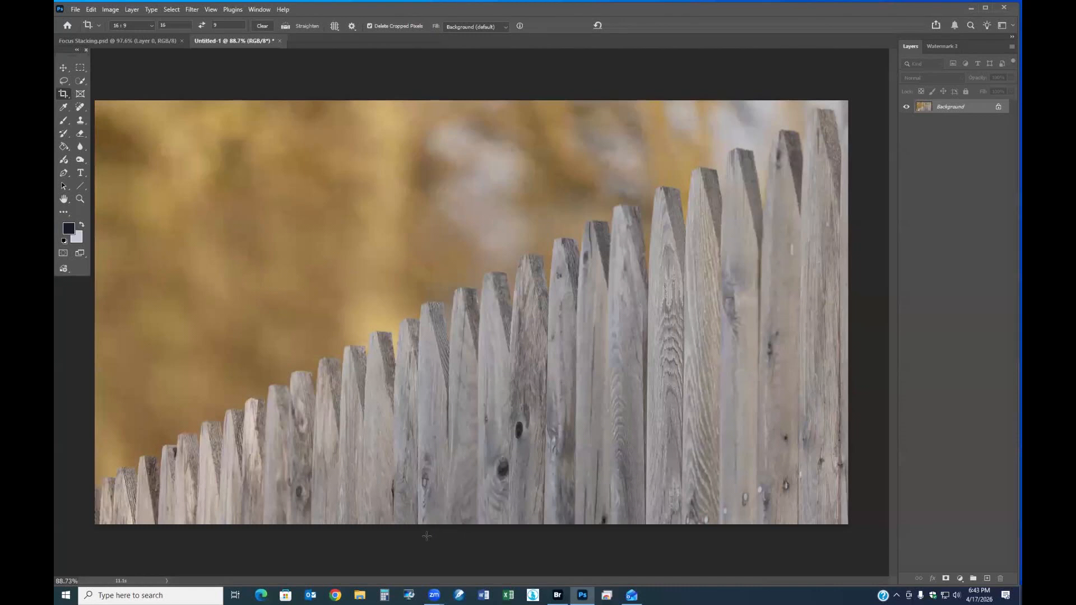
Apply the Camera Raw filter to the flattened image with Auto adjustments, Texture +29, Clarity +33 and Vignette -16
key(ctrl)
key(ctrl+shift+a)
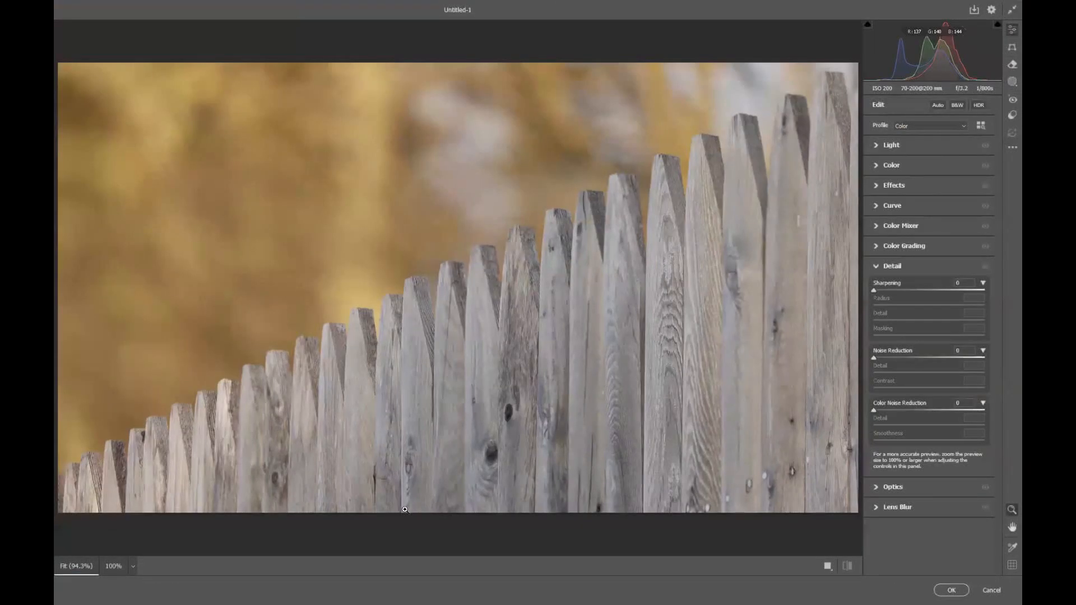
click(939, 105)
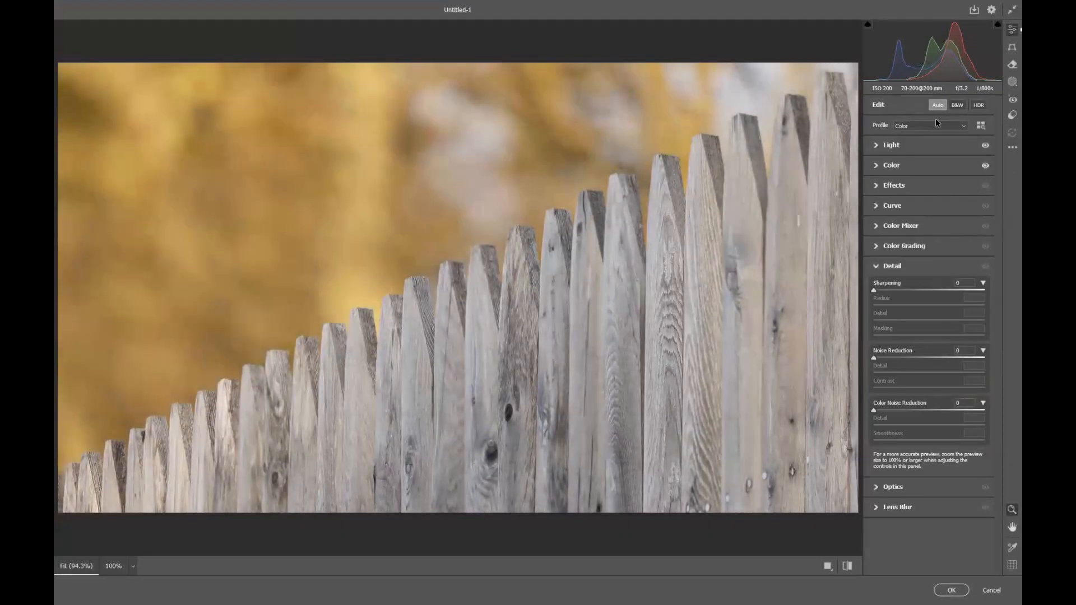
click(912, 185)
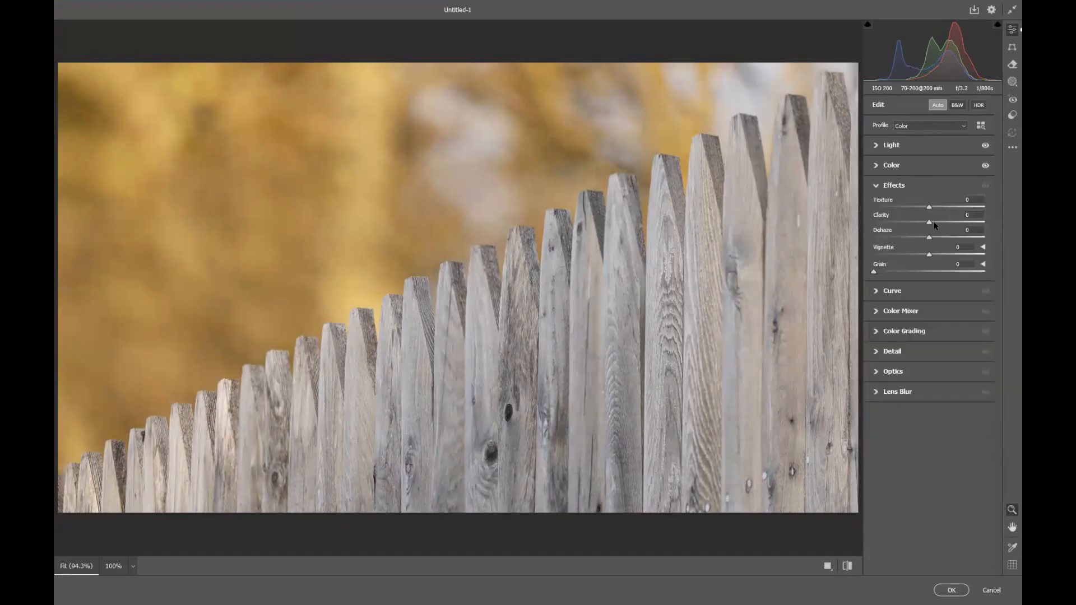
drag(929, 255, 942, 207)
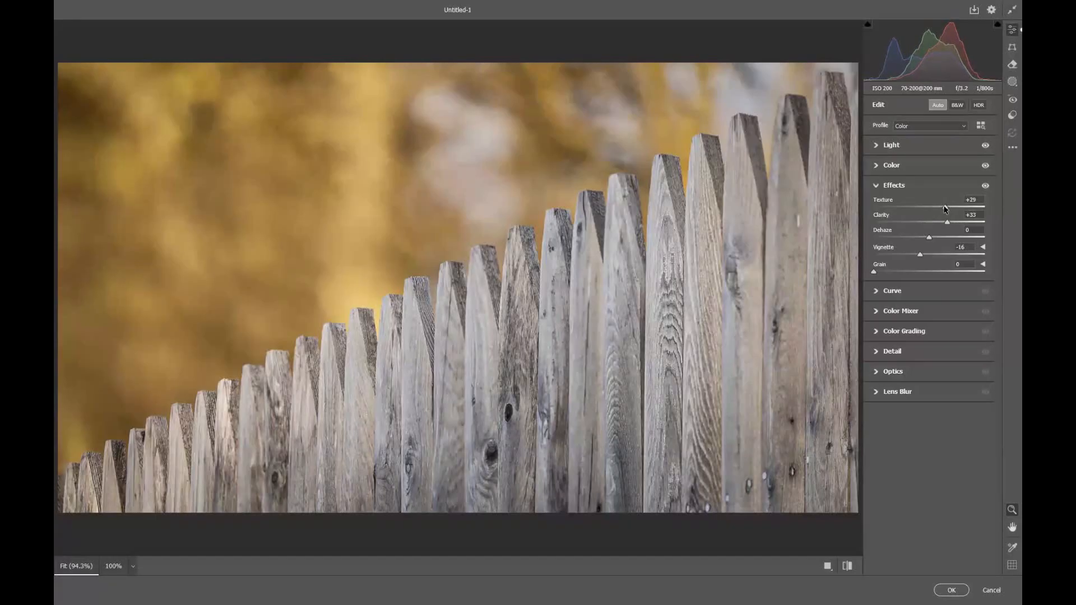
click(942, 589)
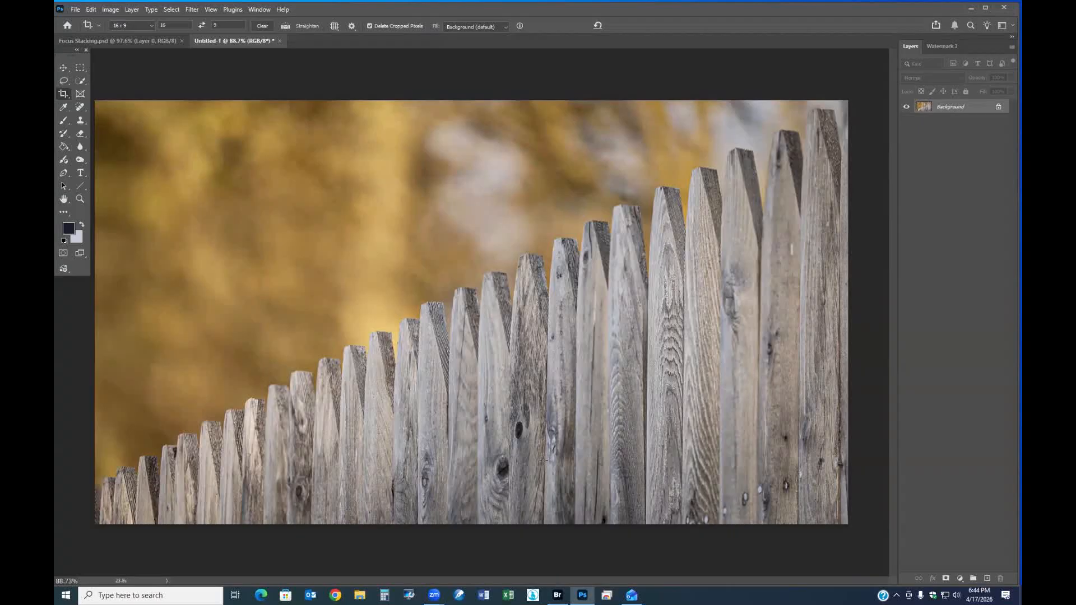
Switch to Bridge and compare the focus areas of the pale purple flower photos _MG_4051.jpg to _MG_4055.jpg
scroll(543, 461, down, 1)
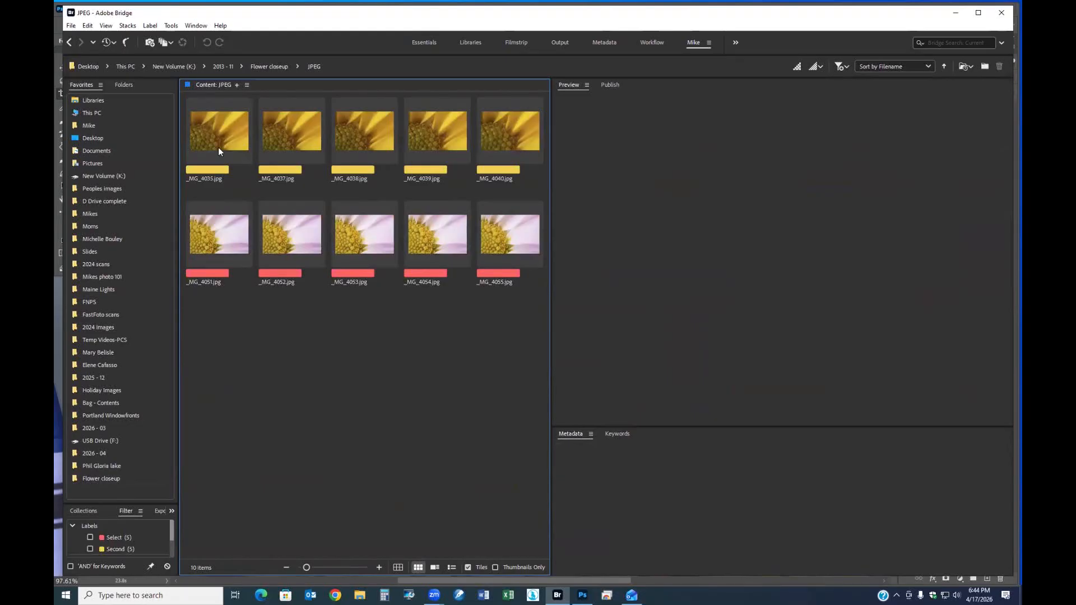
click(220, 236)
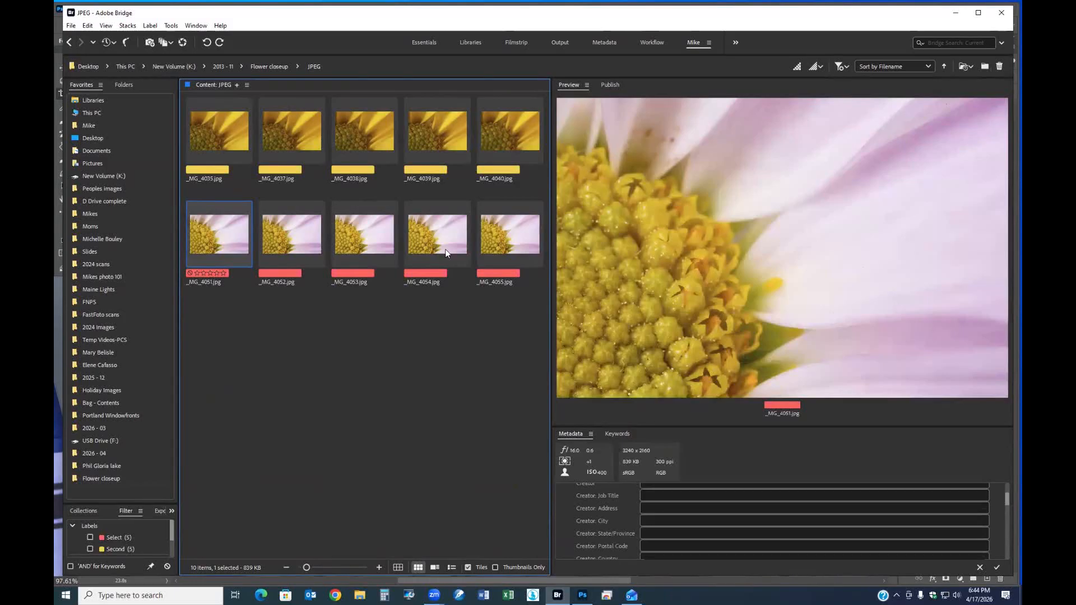
click(286, 234)
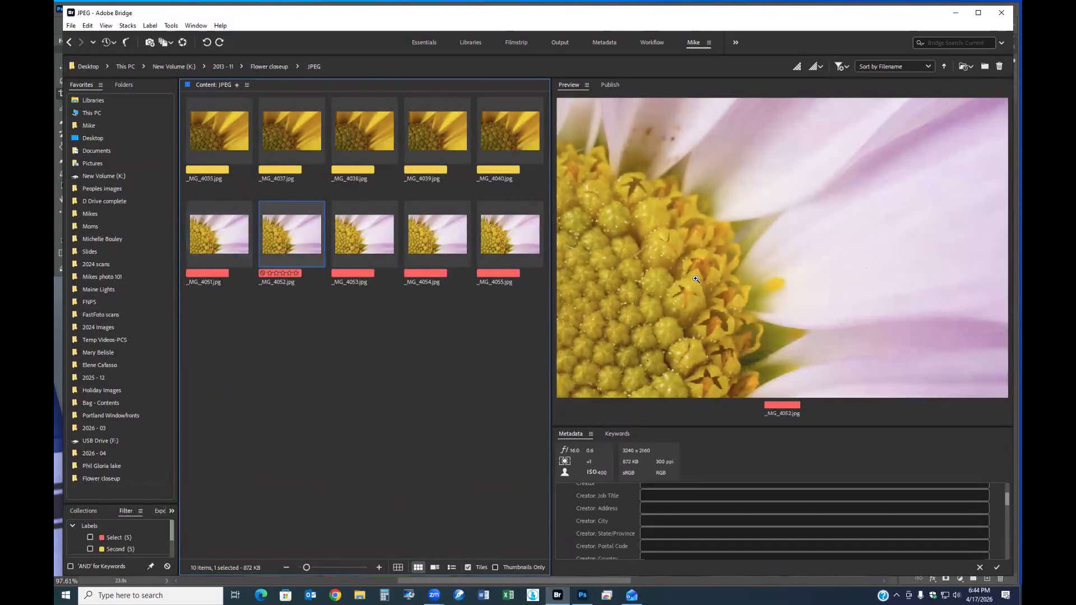
click(359, 239)
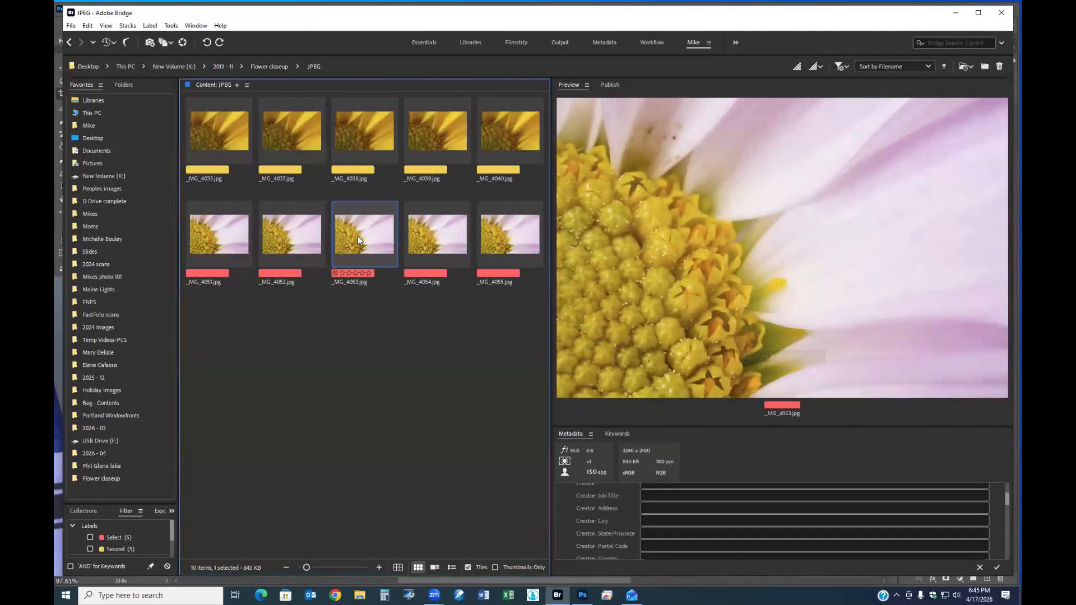
click(419, 234)
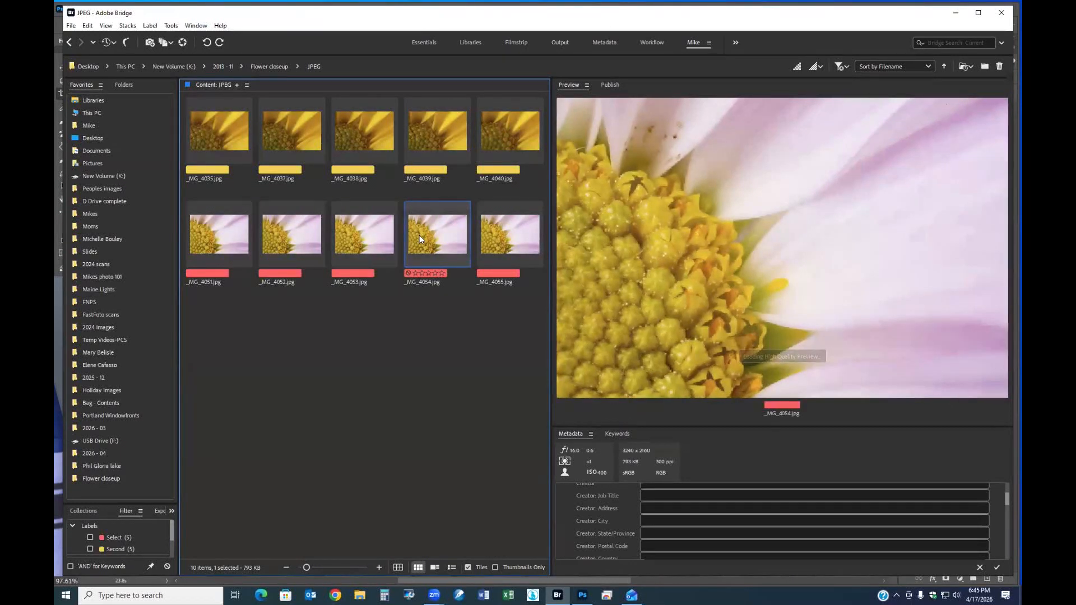
click(502, 242)
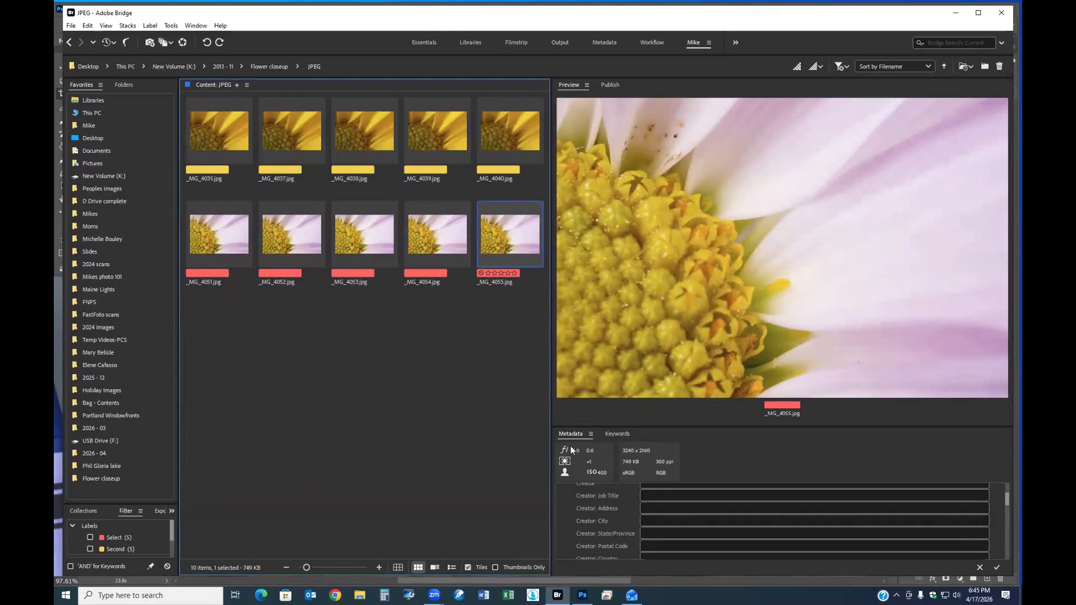
Load the five photos _MG_4051.jpg to _MG_4055.jpg as layers into one Photoshop document
shift+click(225, 245)
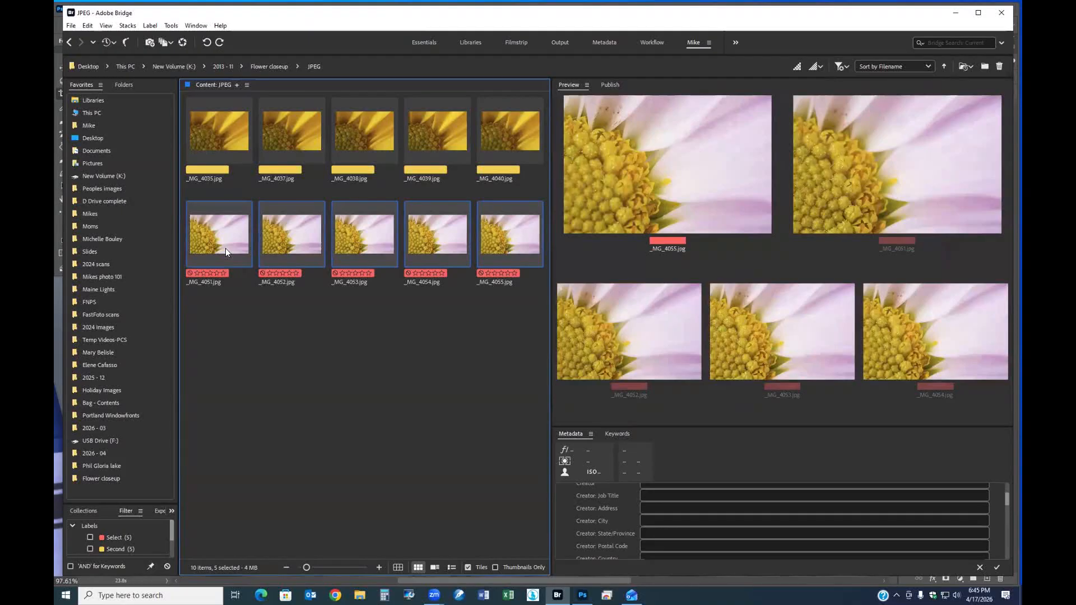
click(171, 26)
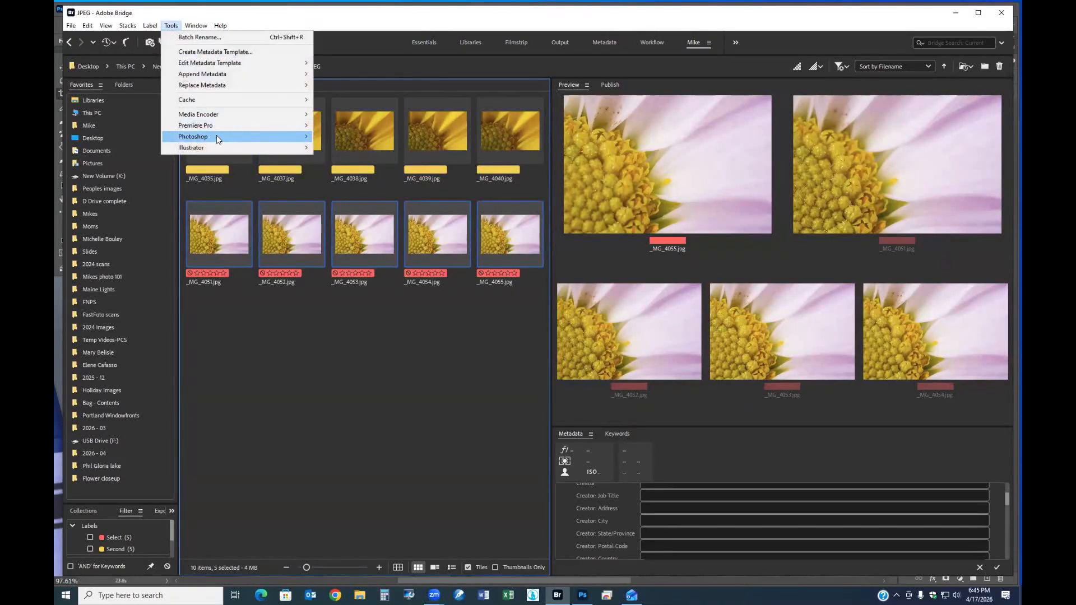
mouse_move(217, 136)
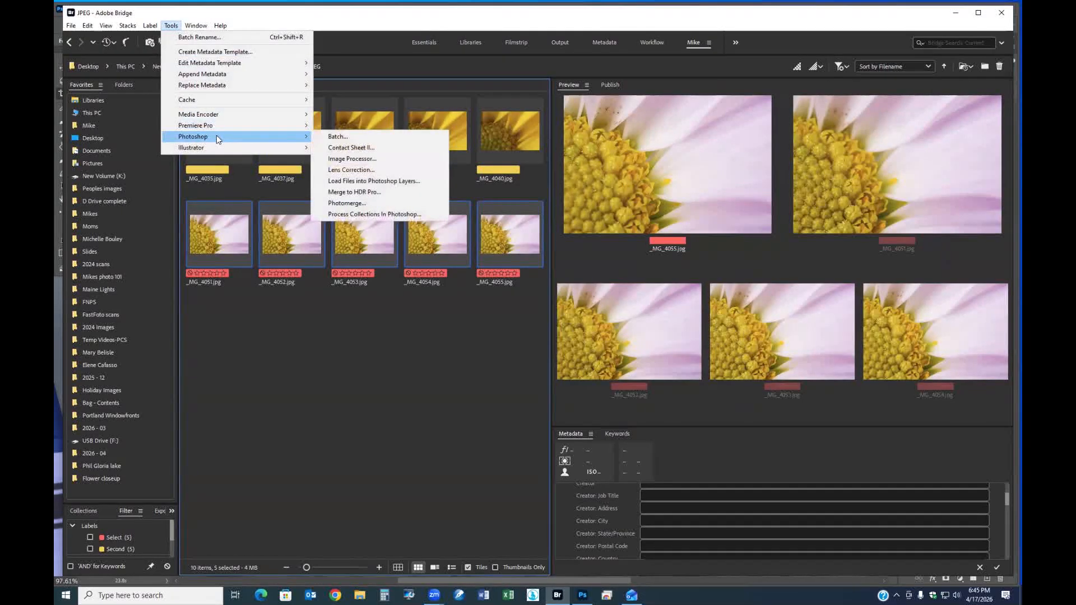
click(357, 181)
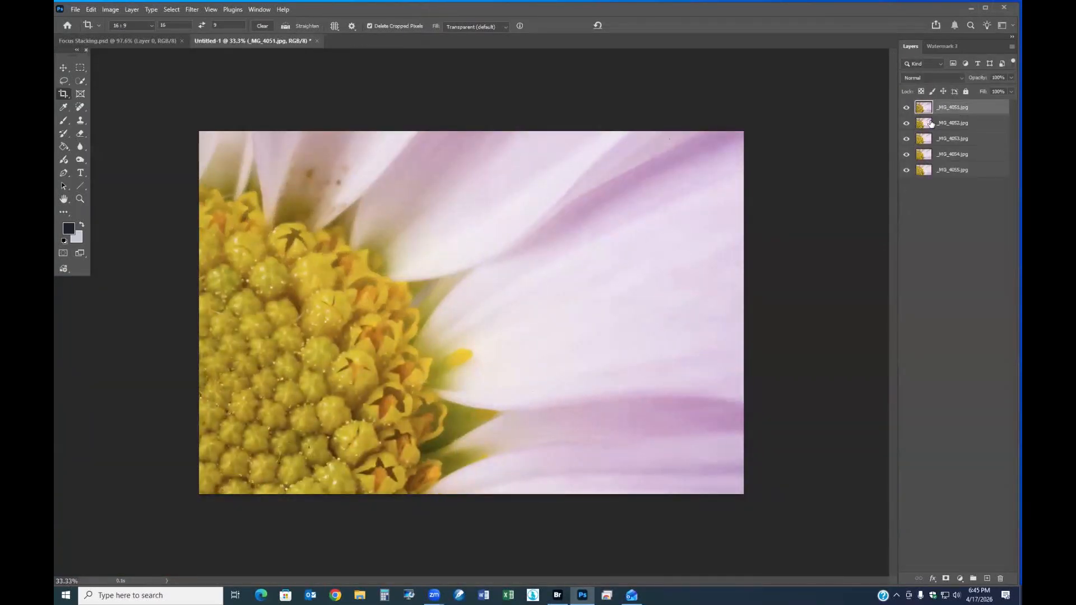
Auto-align all five flower layers using the Auto projection
shift+click(948, 173)
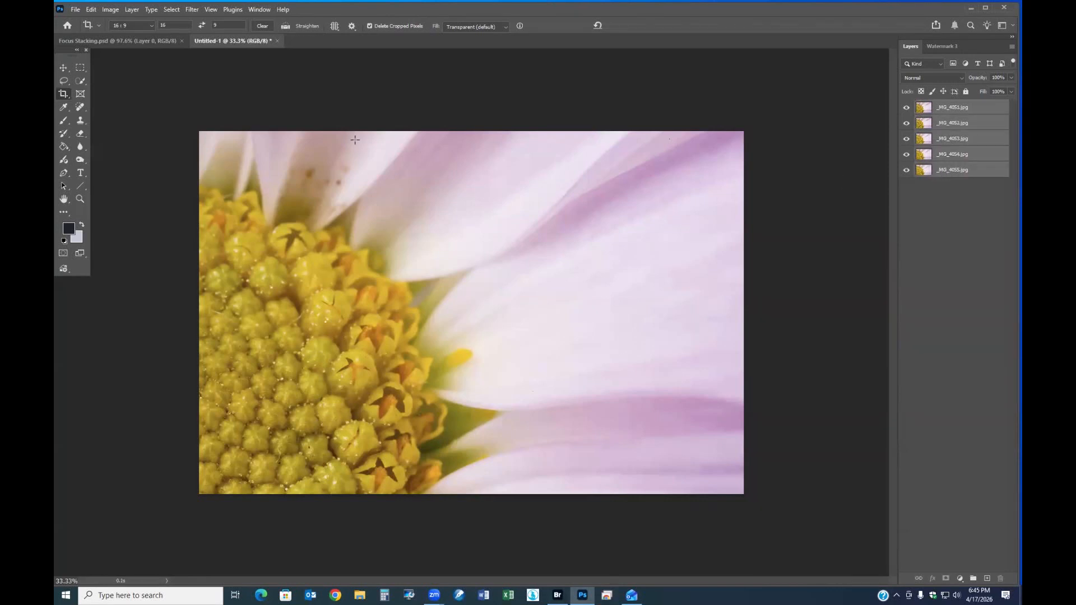
click(90, 10)
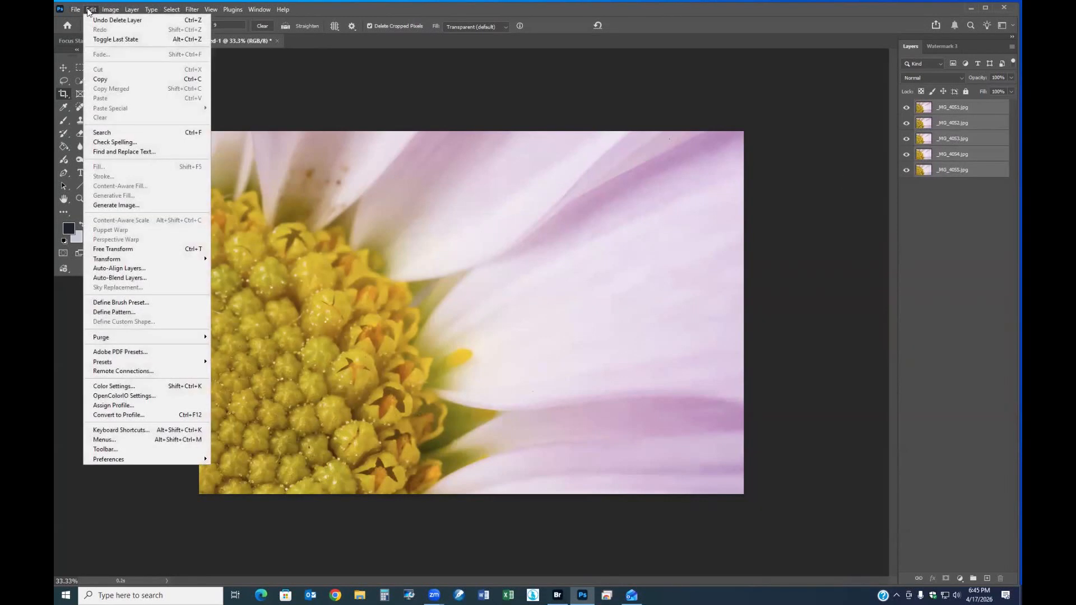
click(155, 268)
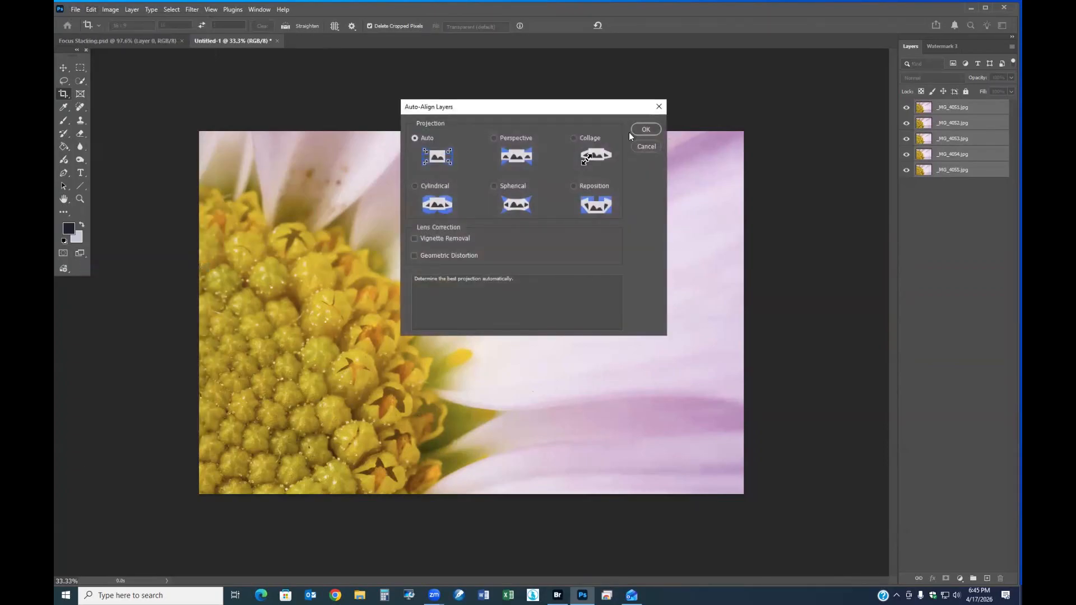
click(643, 130)
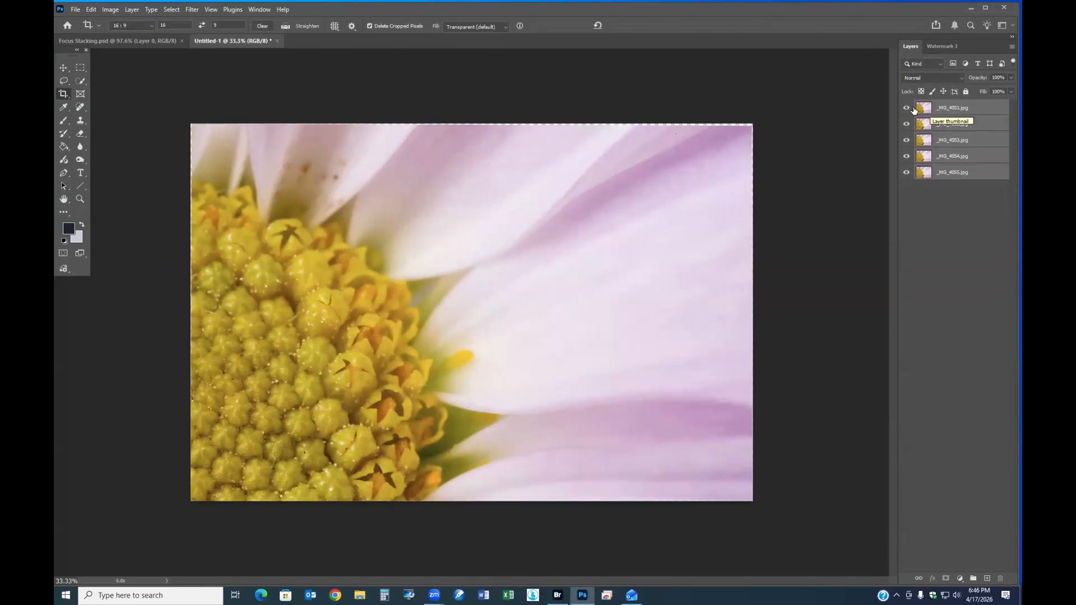
Hide the upper four layers to examine how alignment shifted the edges of _MG_4055.jpg, and restore their visibility
click(906, 110)
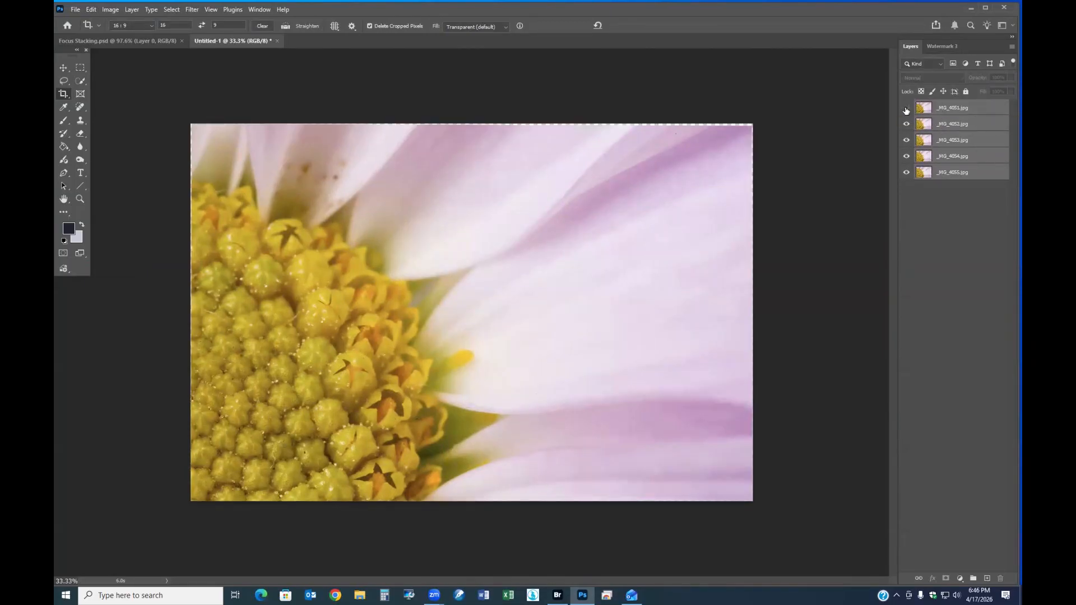
click(906, 124)
click(907, 140)
click(907, 157)
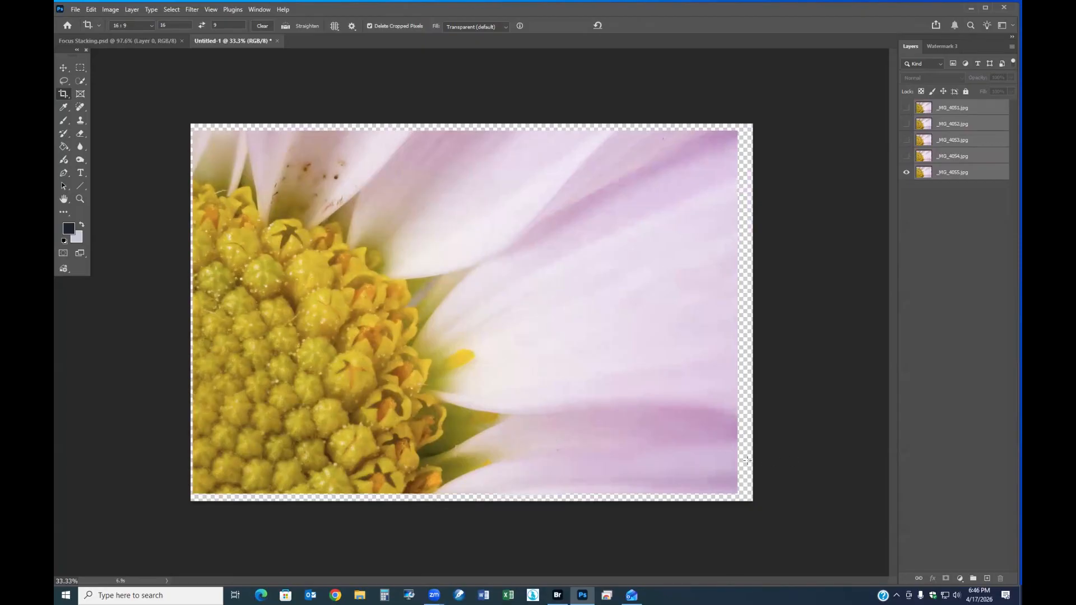
click(906, 156)
click(907, 140)
click(907, 124)
click(906, 108)
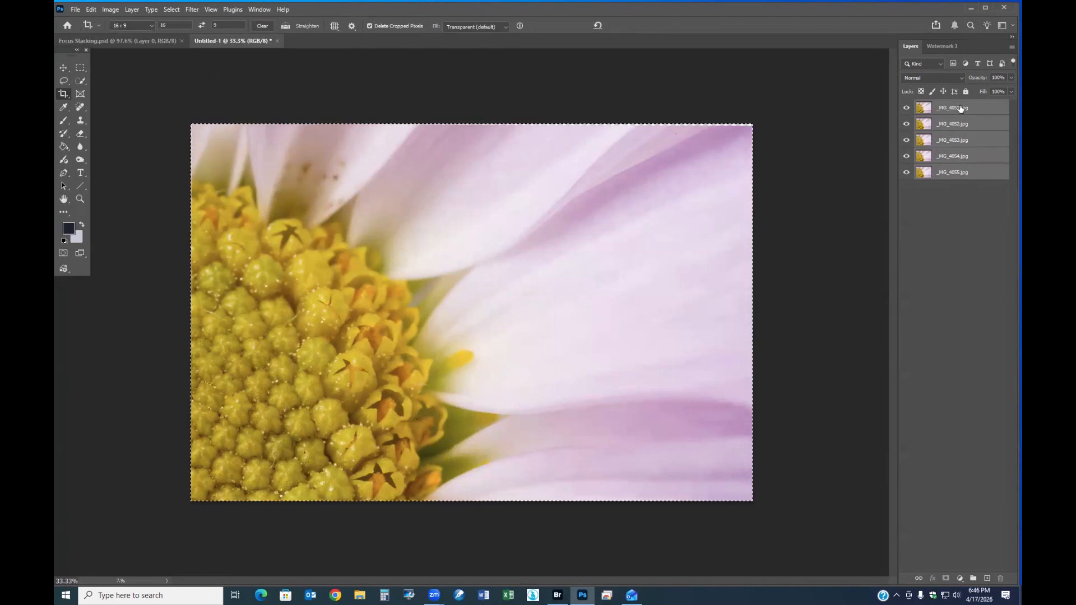
Auto-blend the five aligned flower layers using Stack Images with Seamless Tones and Colors, without Content Aware Fill
click(91, 9)
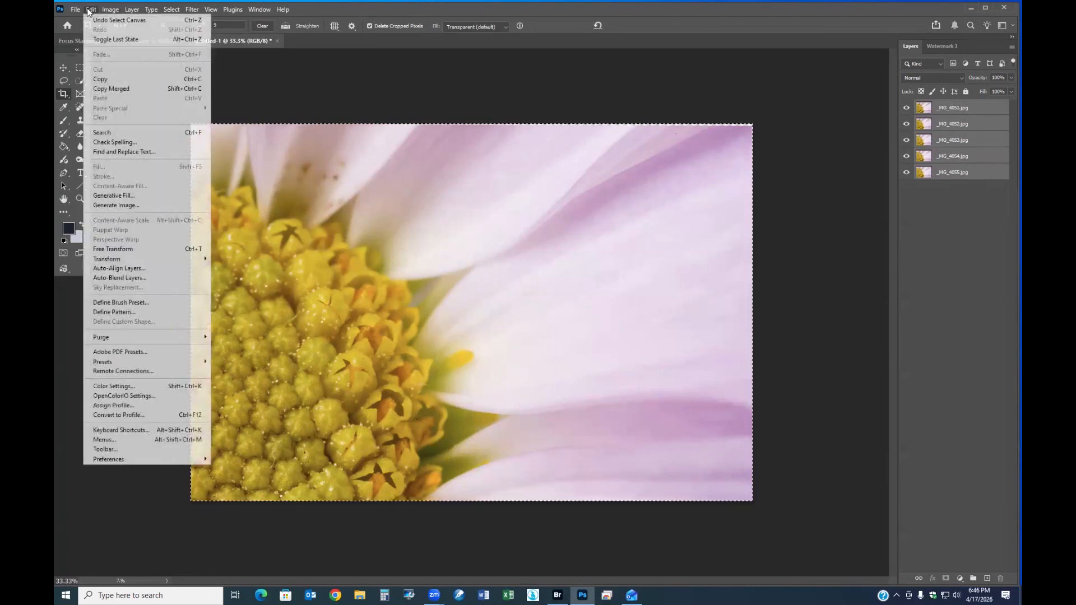
click(118, 278)
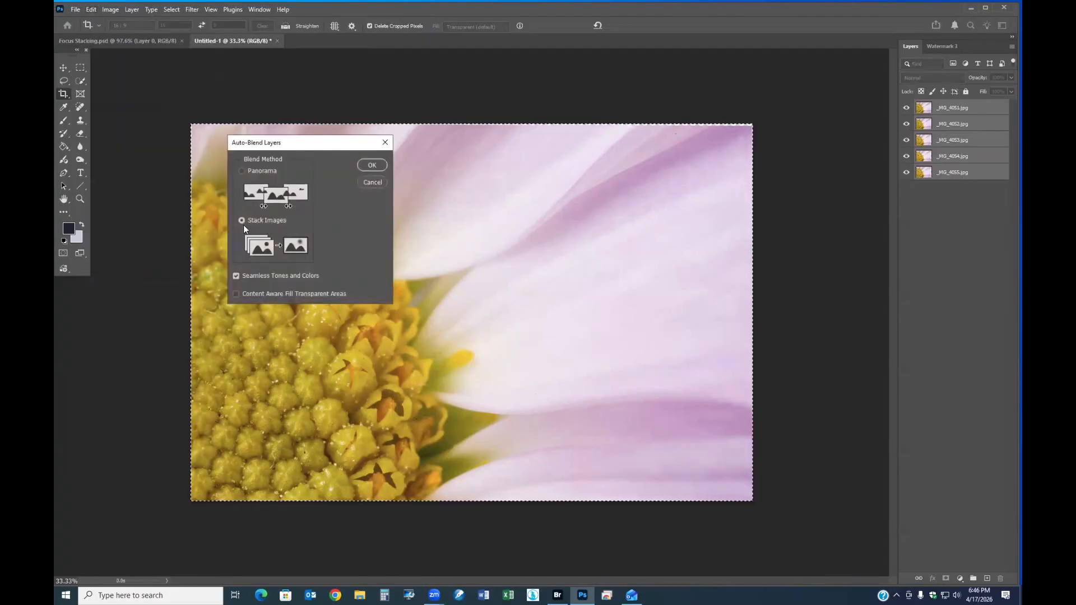
click(372, 165)
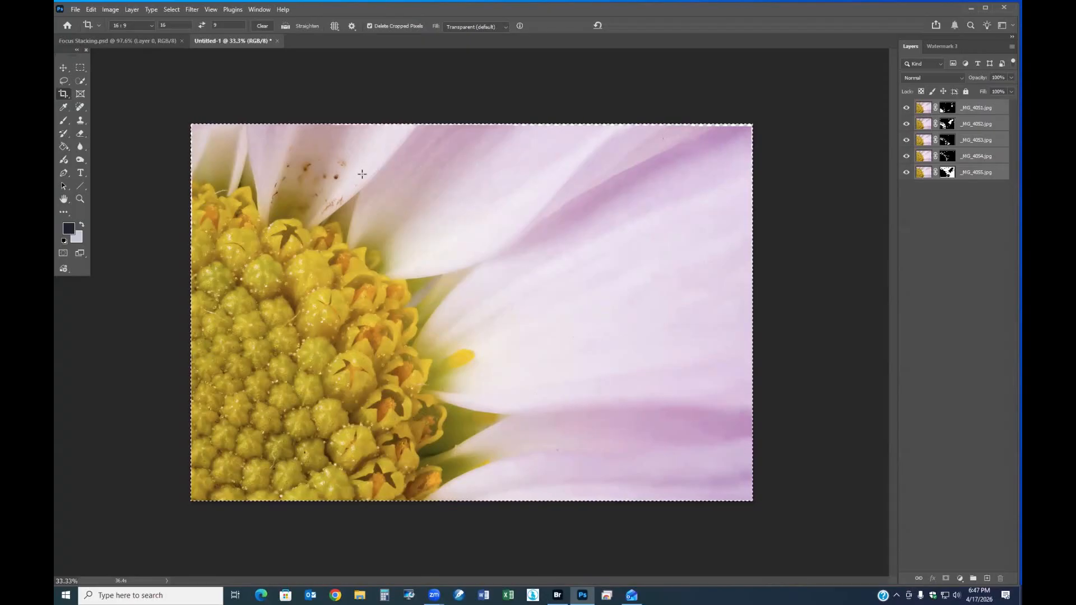
Check the blended flower's sharpness from center to petals, and flatten the image
scroll(280, 275, up, 6)
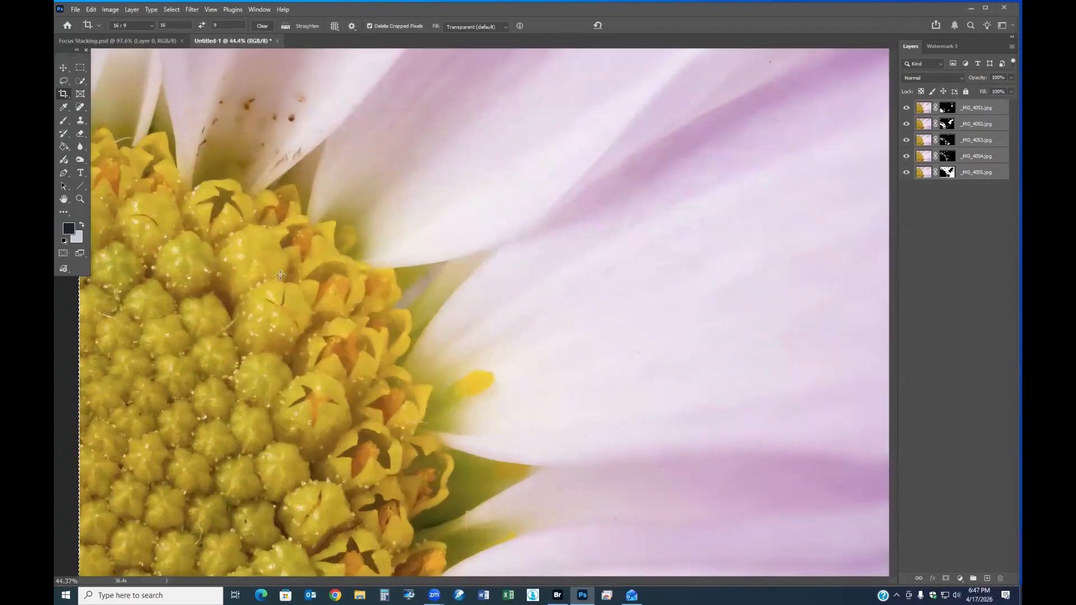
scroll(281, 275, down, 1)
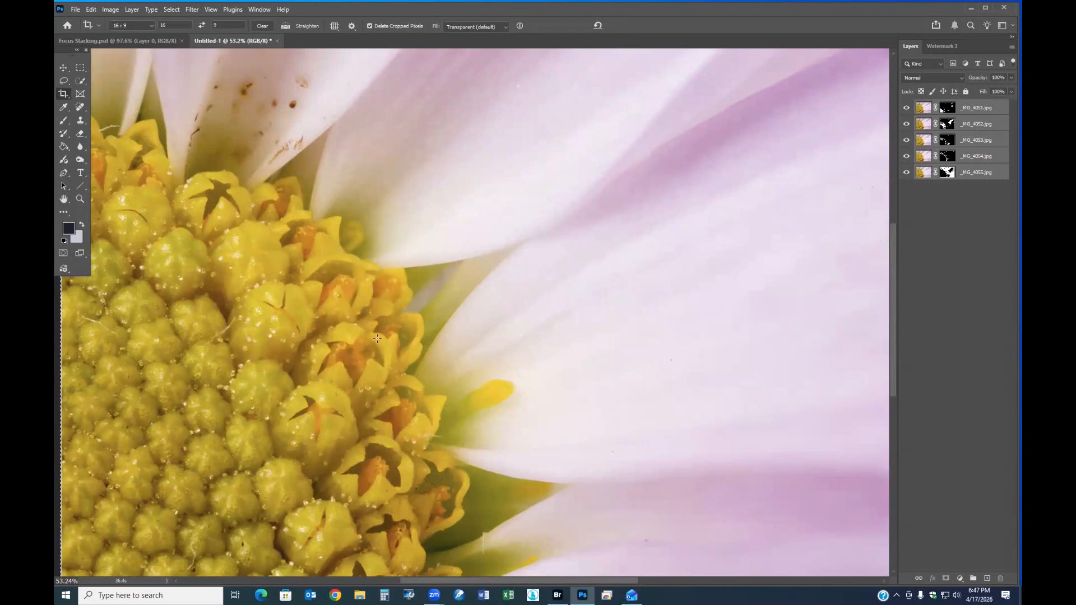
scroll(572, 302, down, 1)
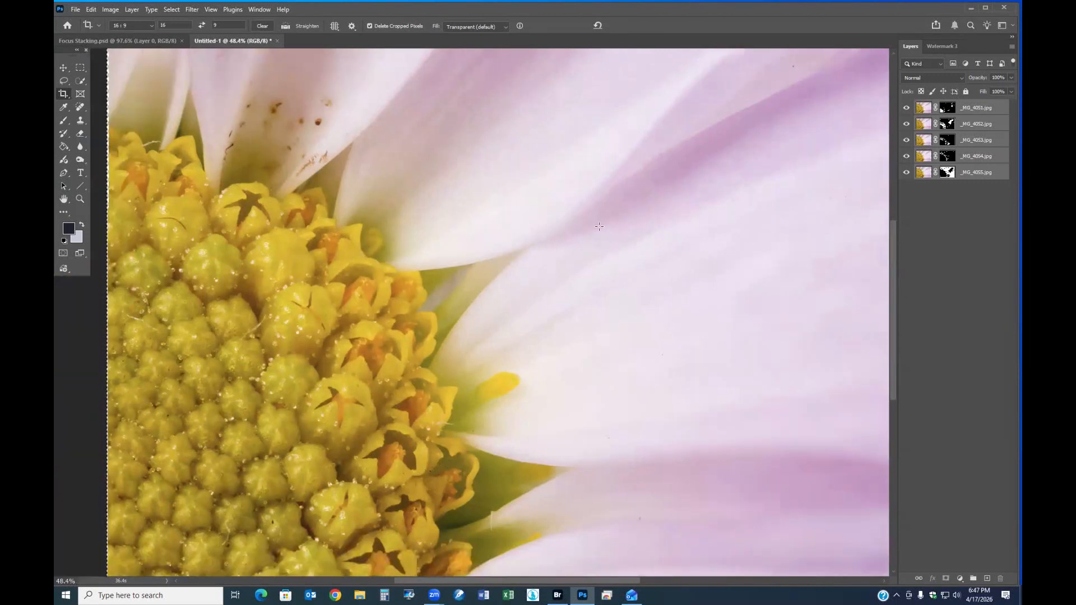
scroll(620, 271, down, 4)
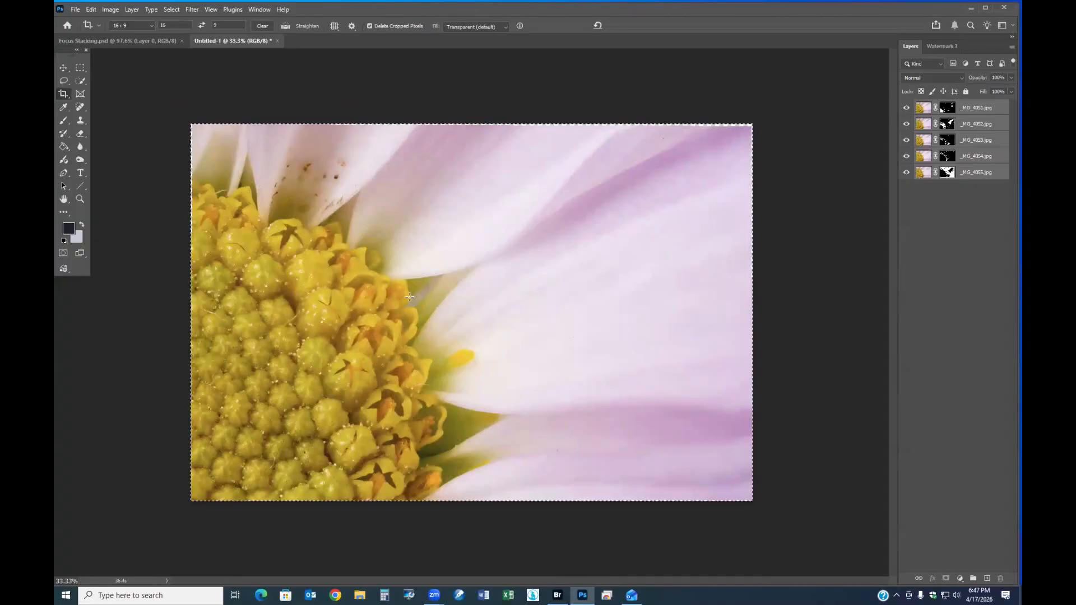
scroll(407, 294, up, 1)
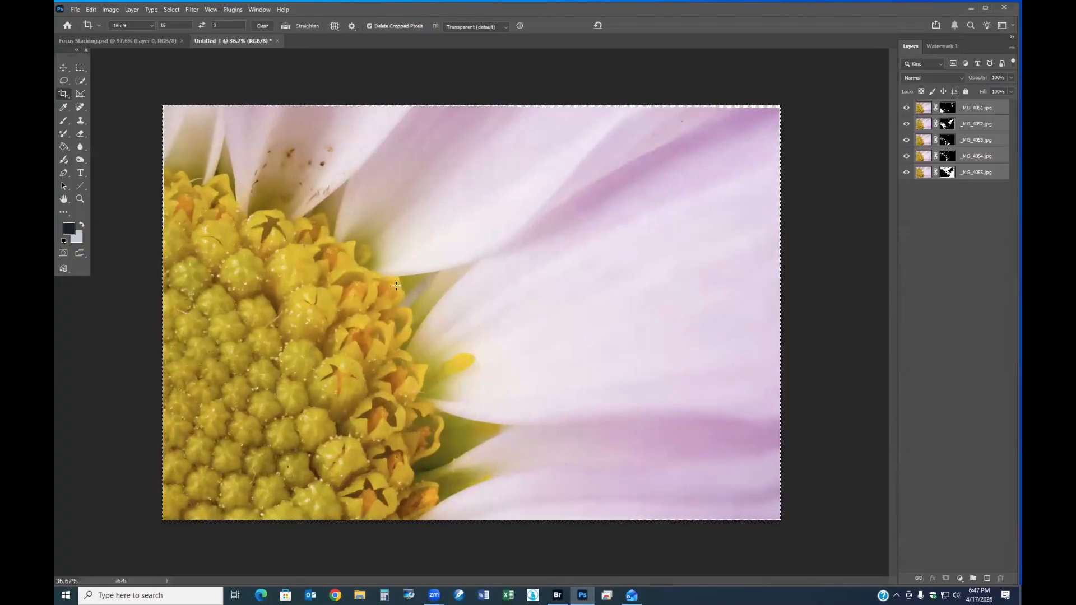
click(132, 10)
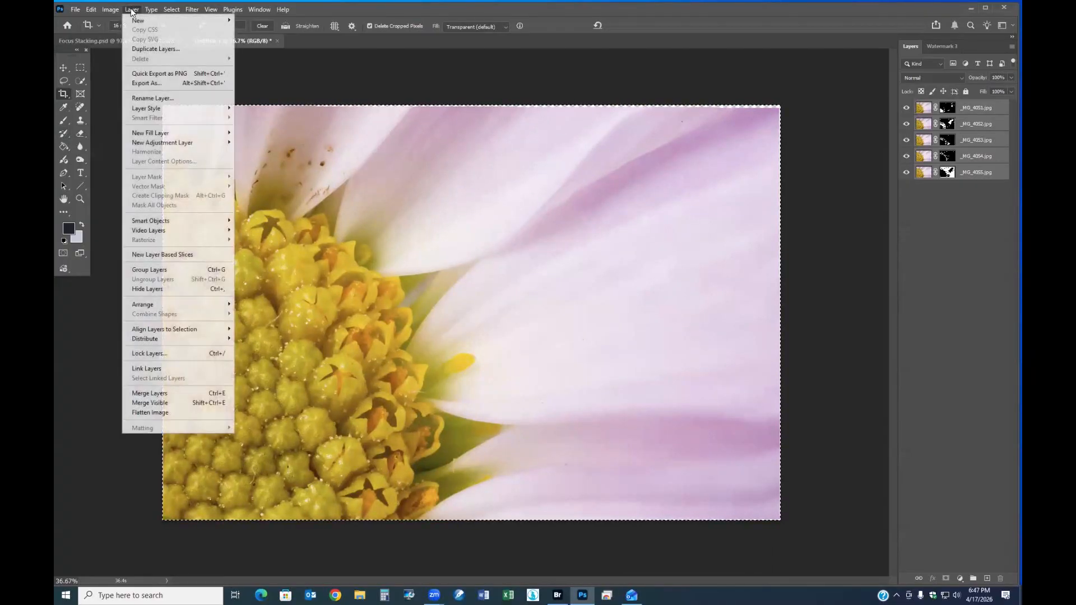
click(161, 413)
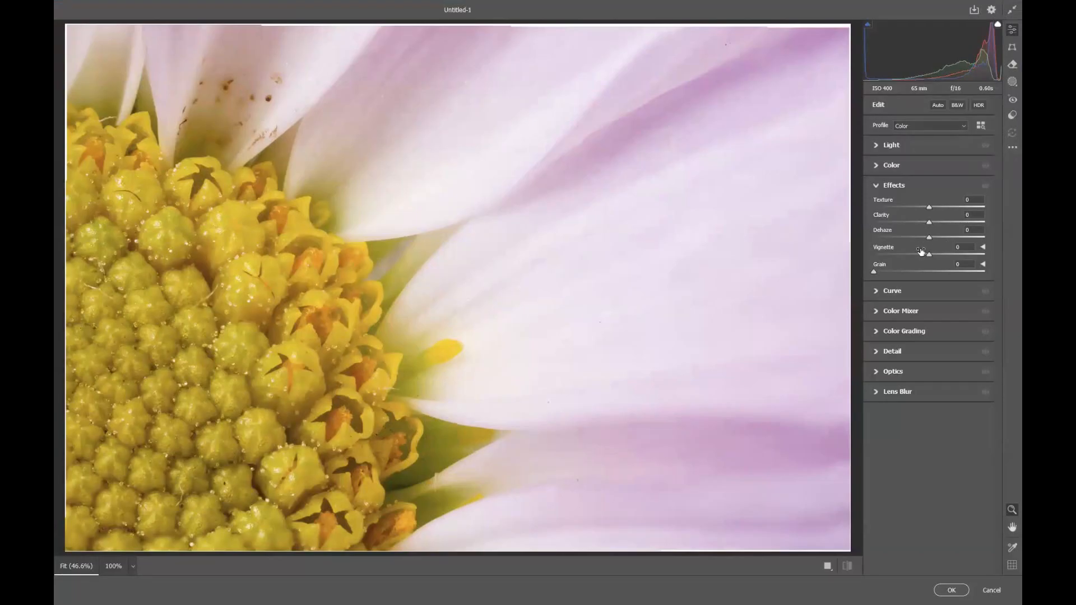
Apply the Camera Raw filter to the flattened flower with Vignette -25, Clarity +22 and increased Texture
drag(929, 257, 915, 255)
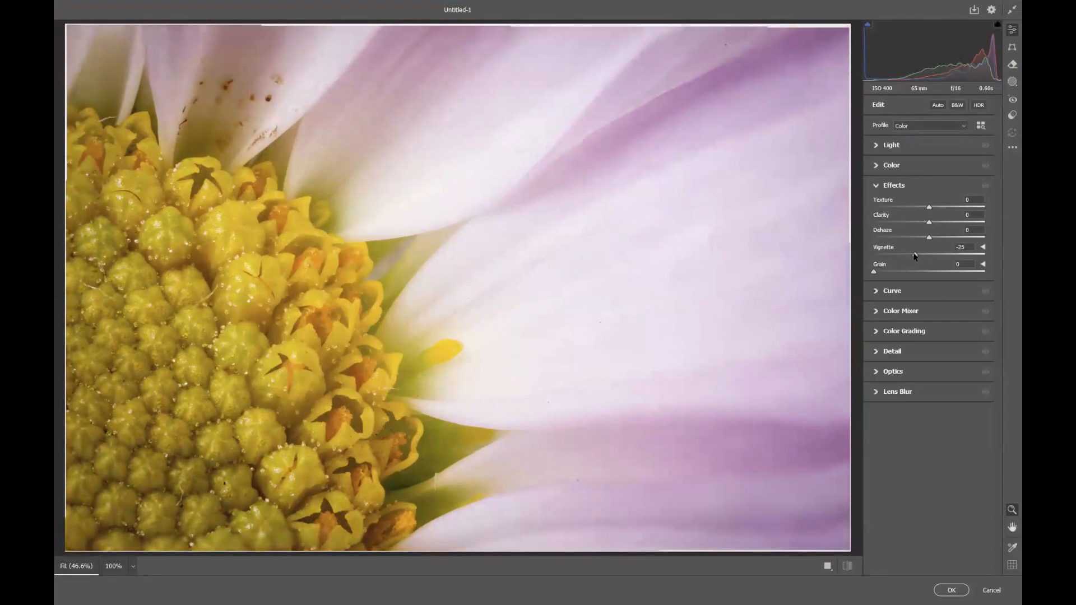
click(942, 220)
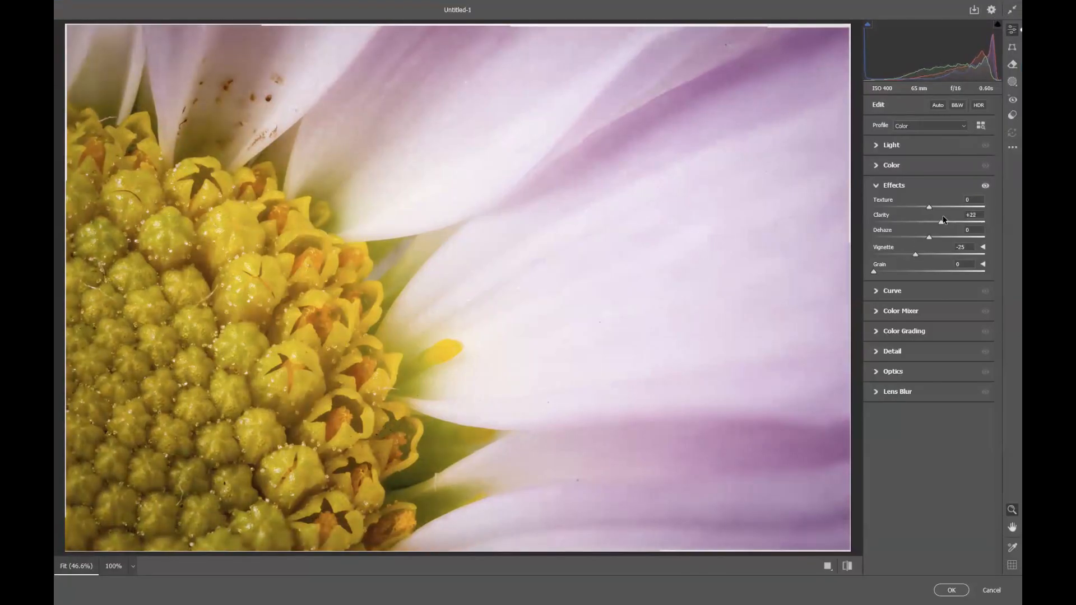
click(943, 207)
click(940, 207)
click(953, 588)
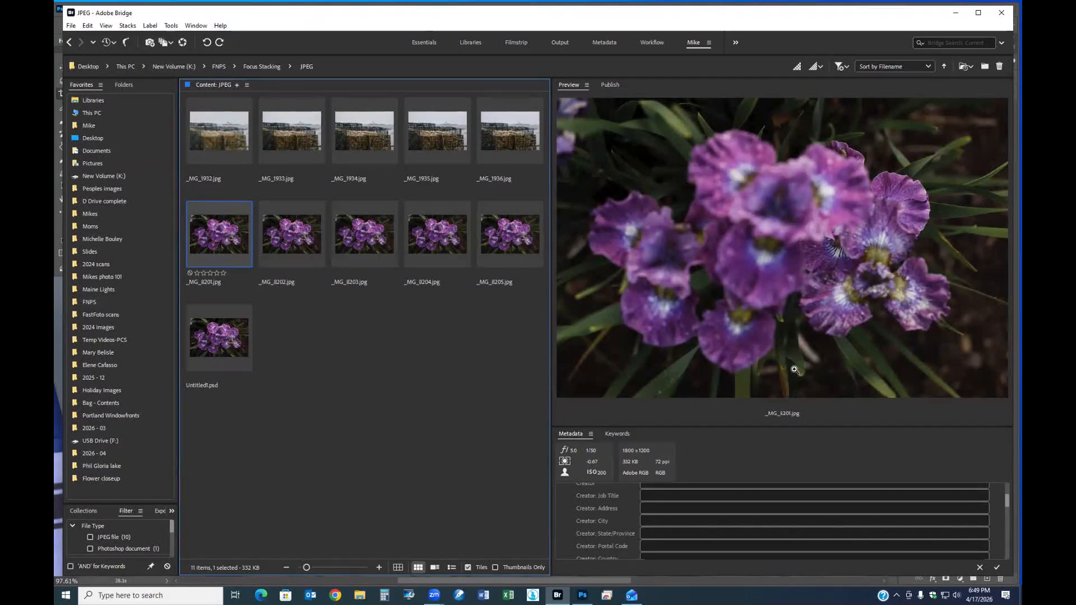
Enlarge the preview area in Bridge and compare the focus areas of the purple iris photos _MG_8202.jpg to _MG_8205.jpg
drag(791, 436, 782, 507)
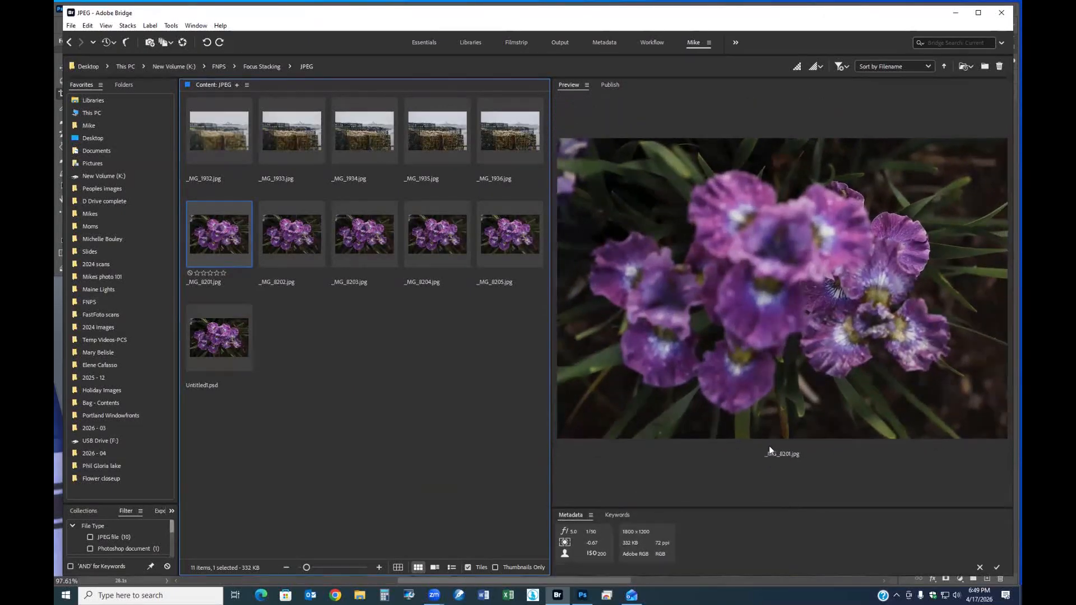
click(291, 236)
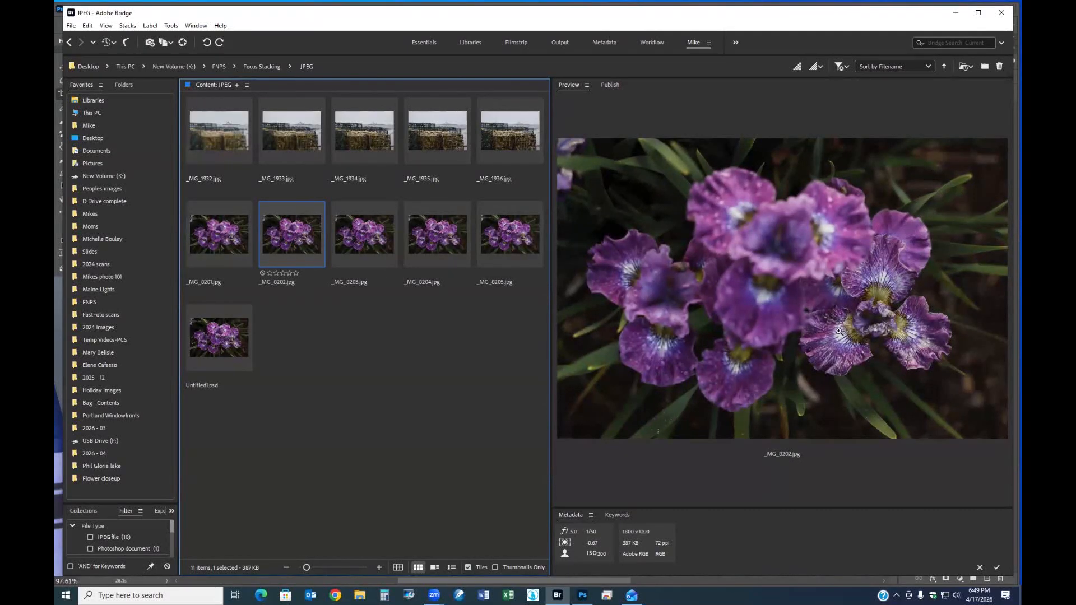
click(355, 238)
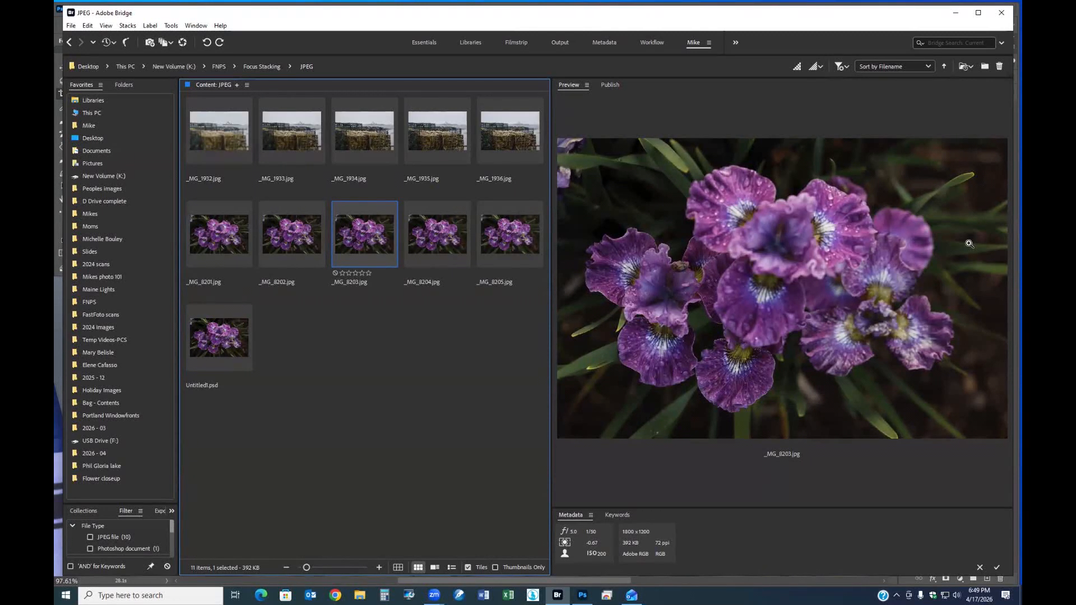
click(436, 242)
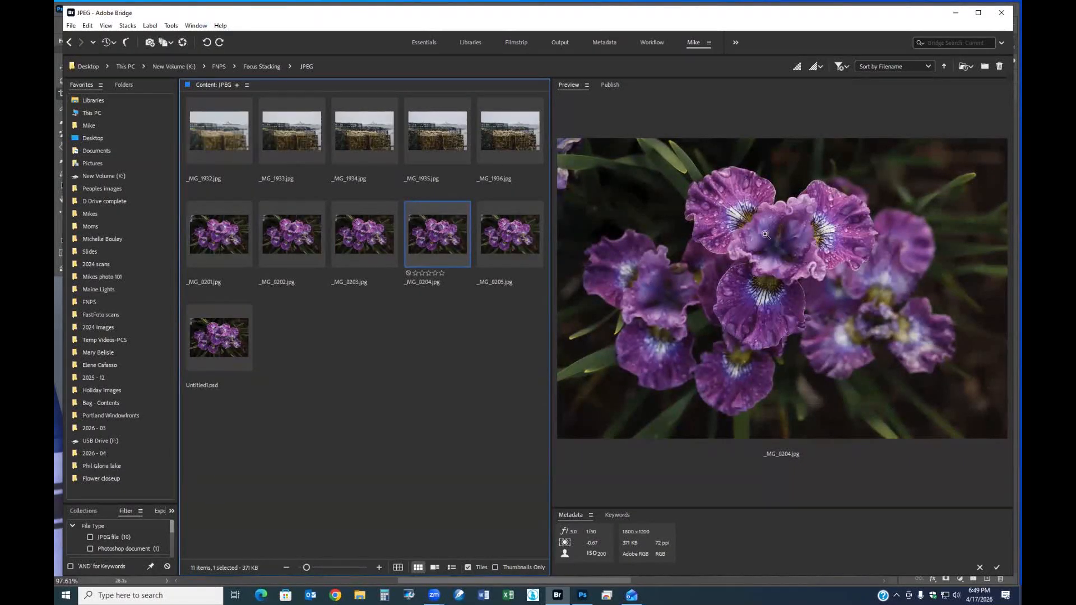
click(502, 234)
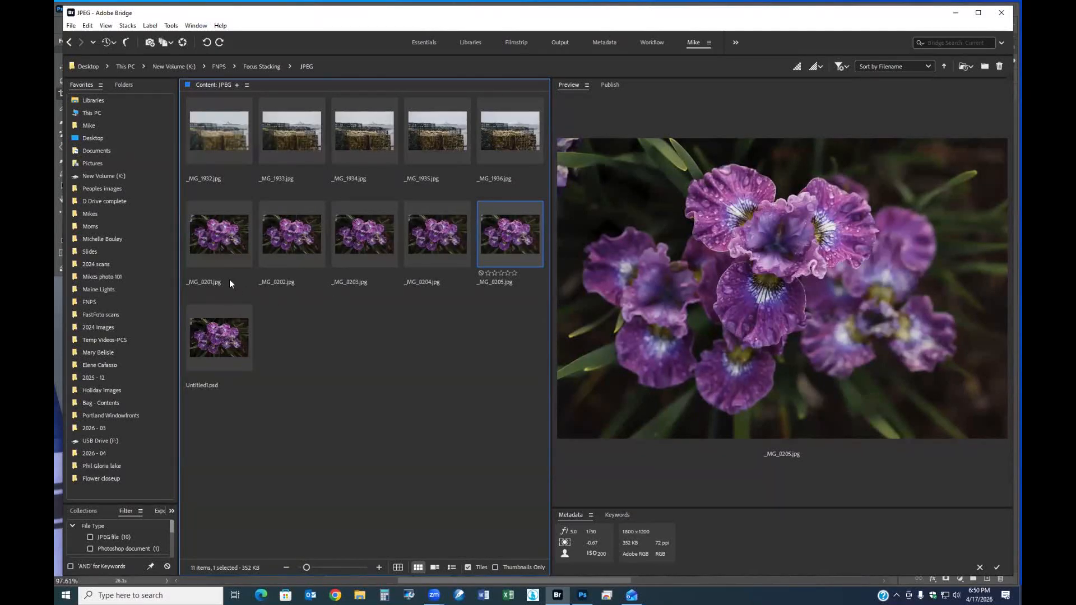
Load the five purple iris photos _MG_8201.jpg to _MG_8205.jpg from Bridge into one Photoshop document as layers
shift+click(221, 244)
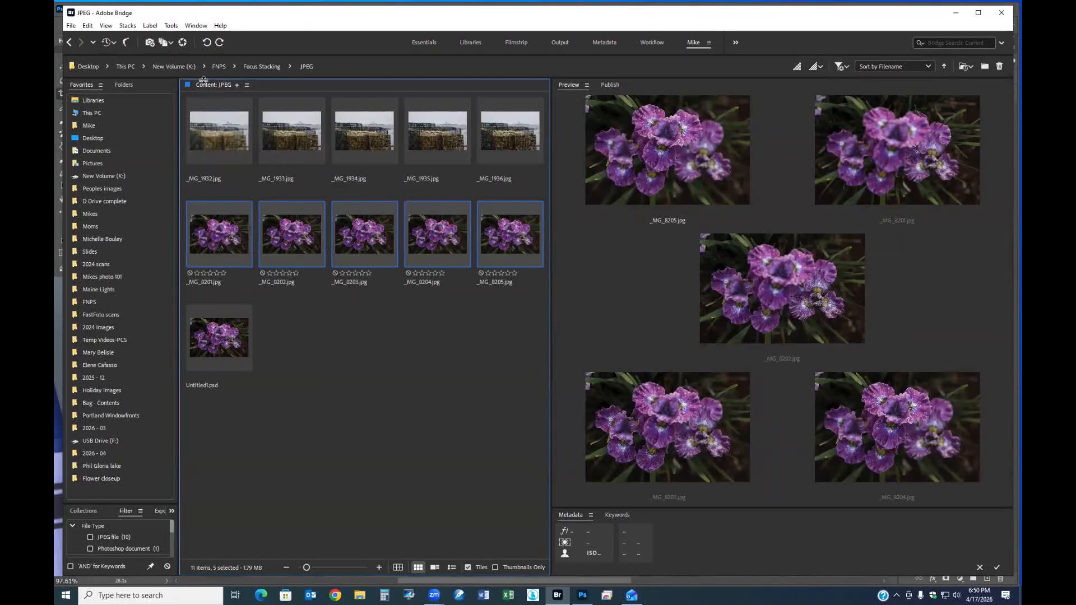
click(171, 25)
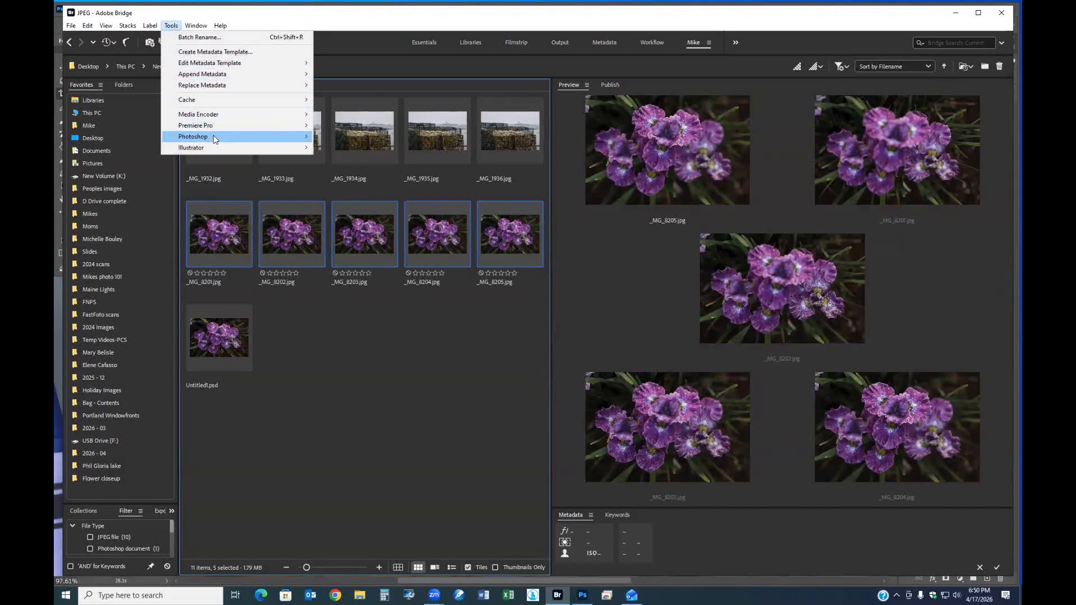
mouse_move(214, 139)
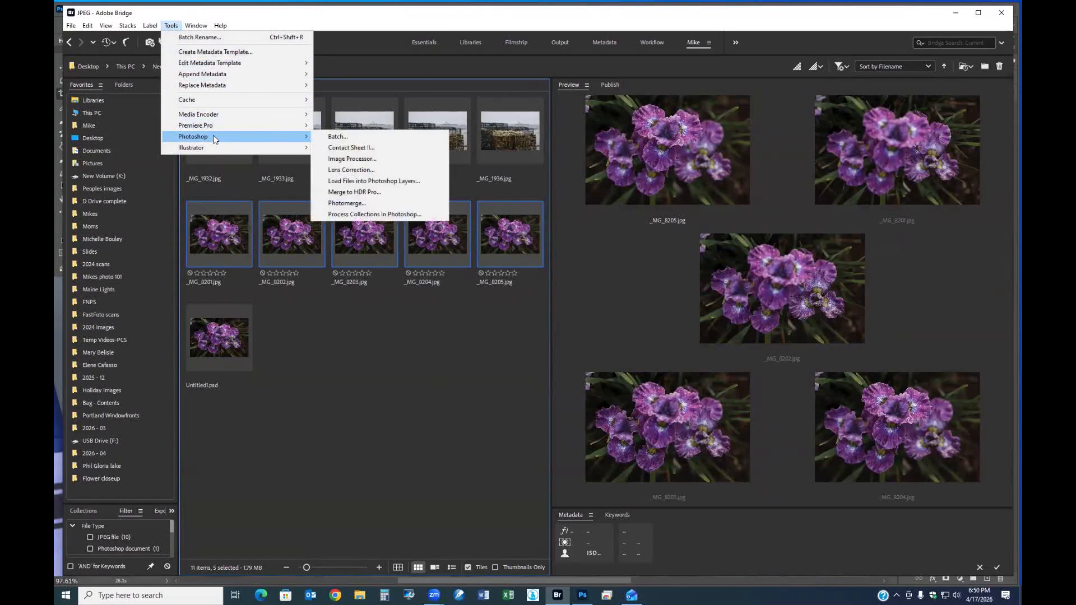
click(375, 182)
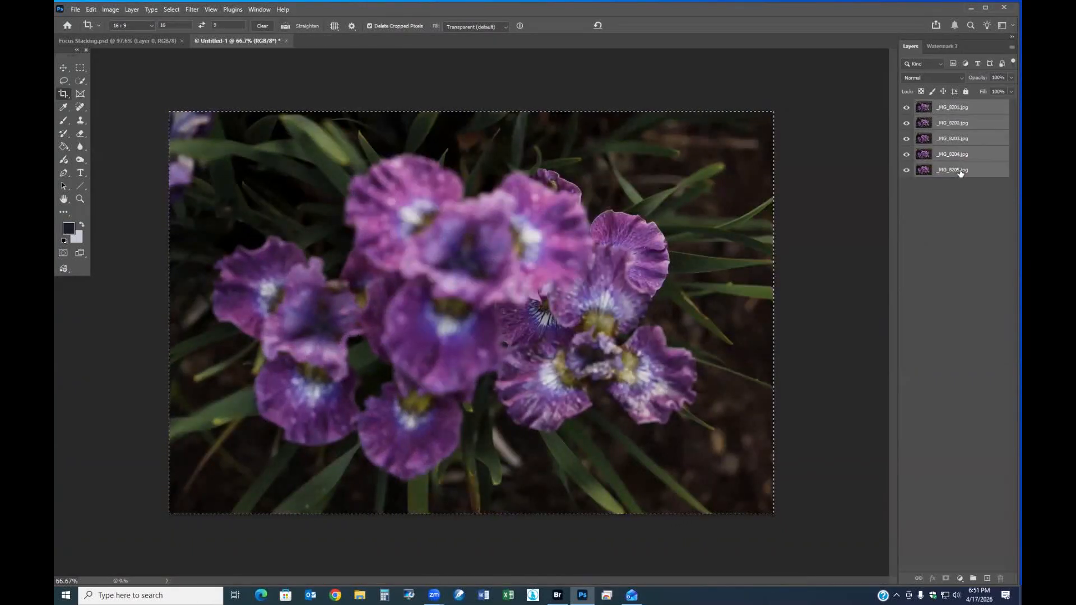
Auto-align the five iris layers with the Auto projection, without lens corrections
click(92, 10)
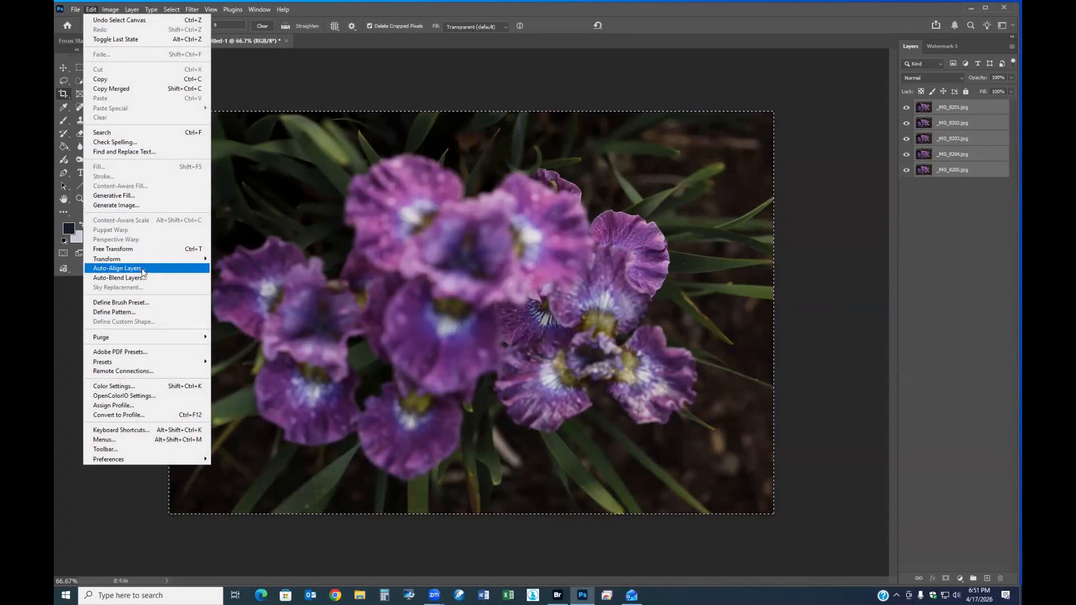
click(118, 268)
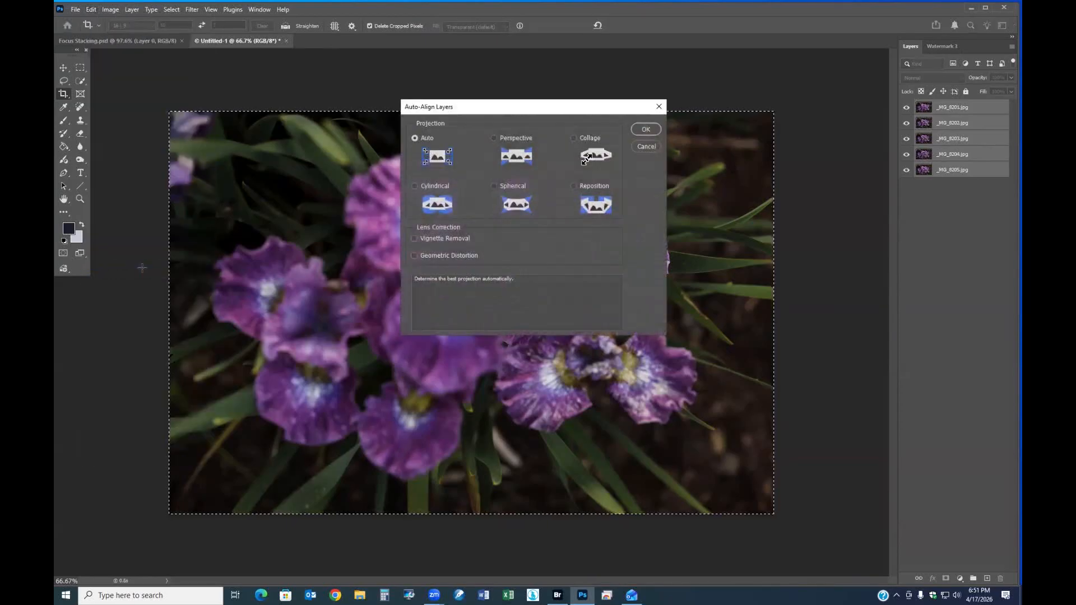
click(646, 129)
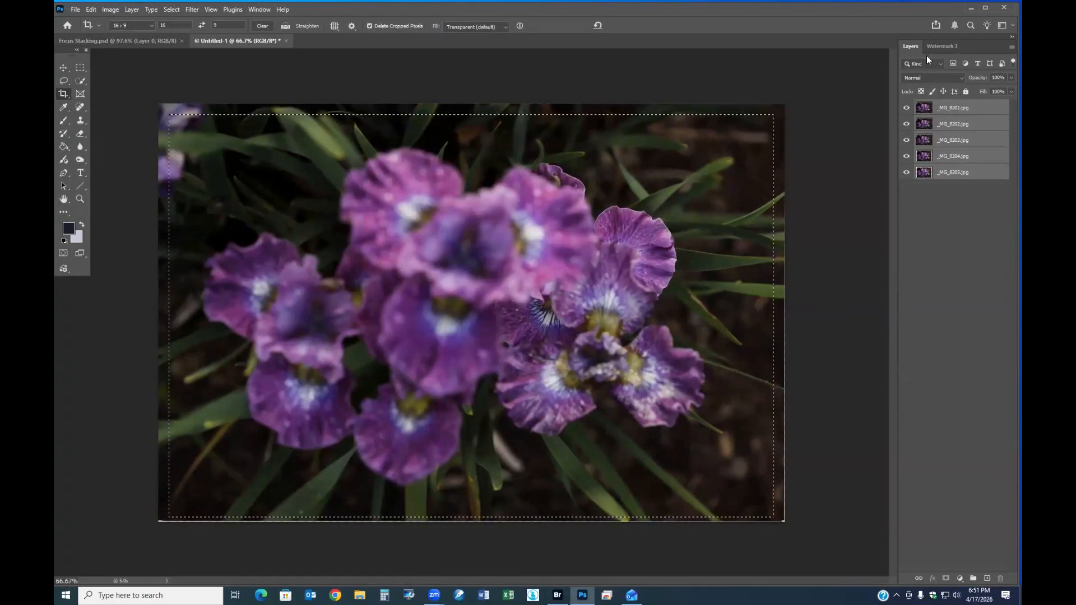
Hide the layers _MG_8201.jpg, _MG_8202.jpg and _MG_8203.jpg one by one to compare alignment and focus, and show them again
click(908, 109)
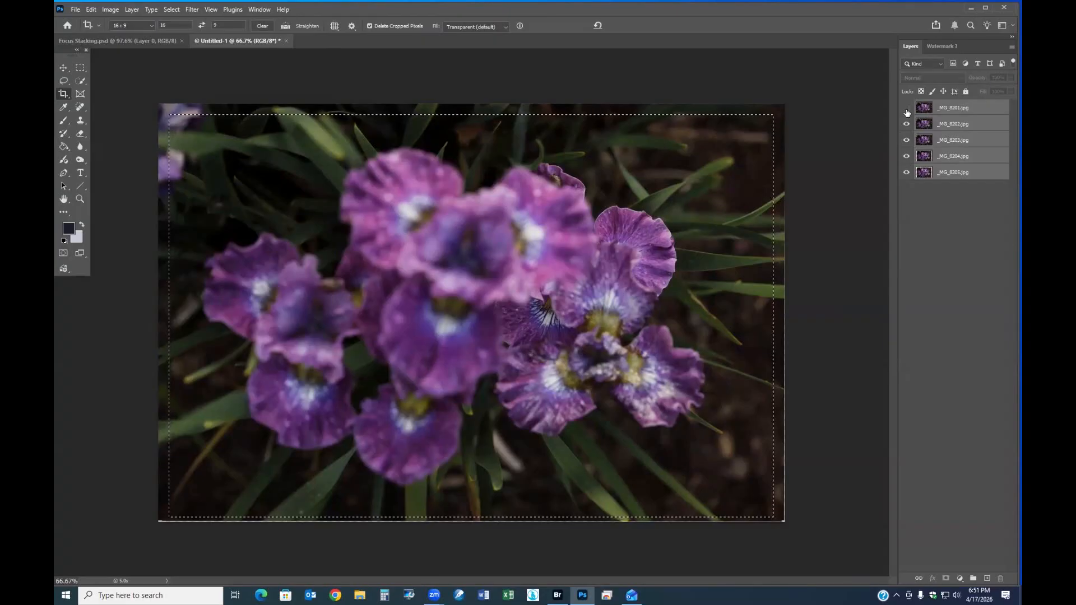
click(907, 123)
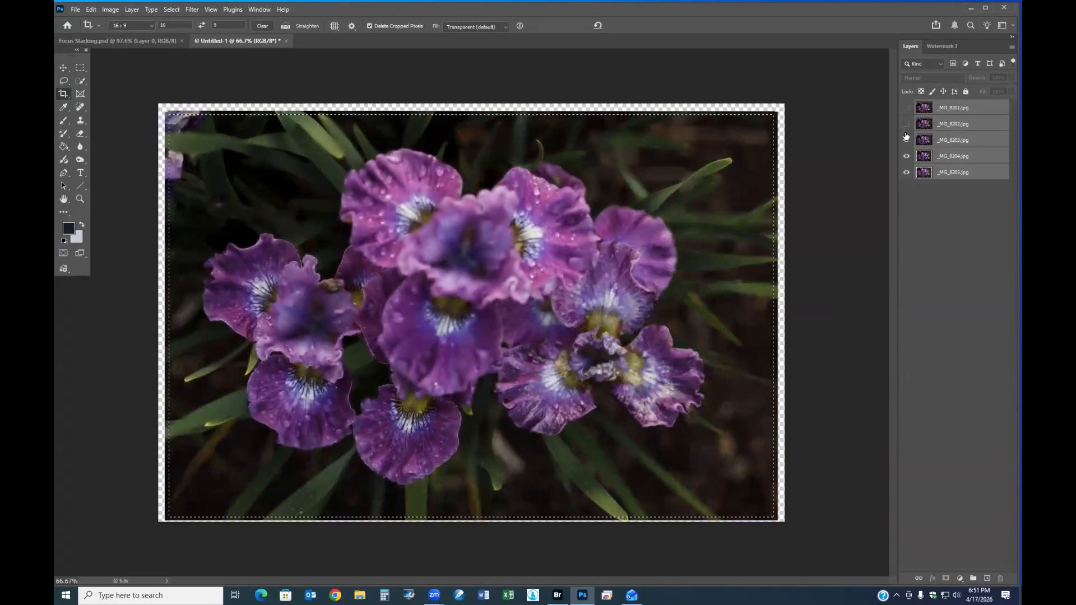
click(906, 141)
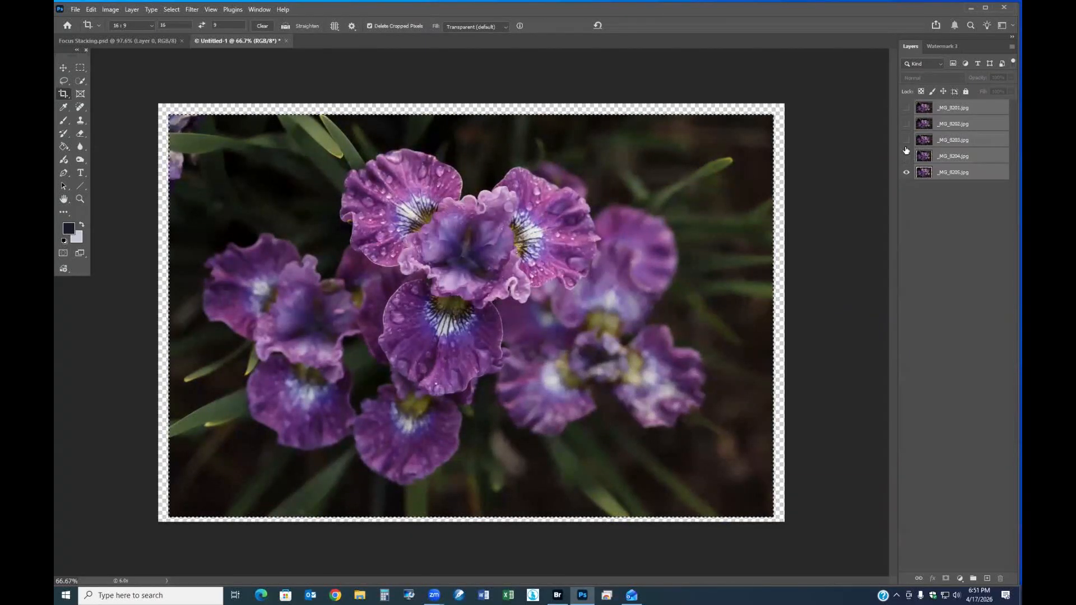
click(906, 140)
click(907, 124)
click(906, 108)
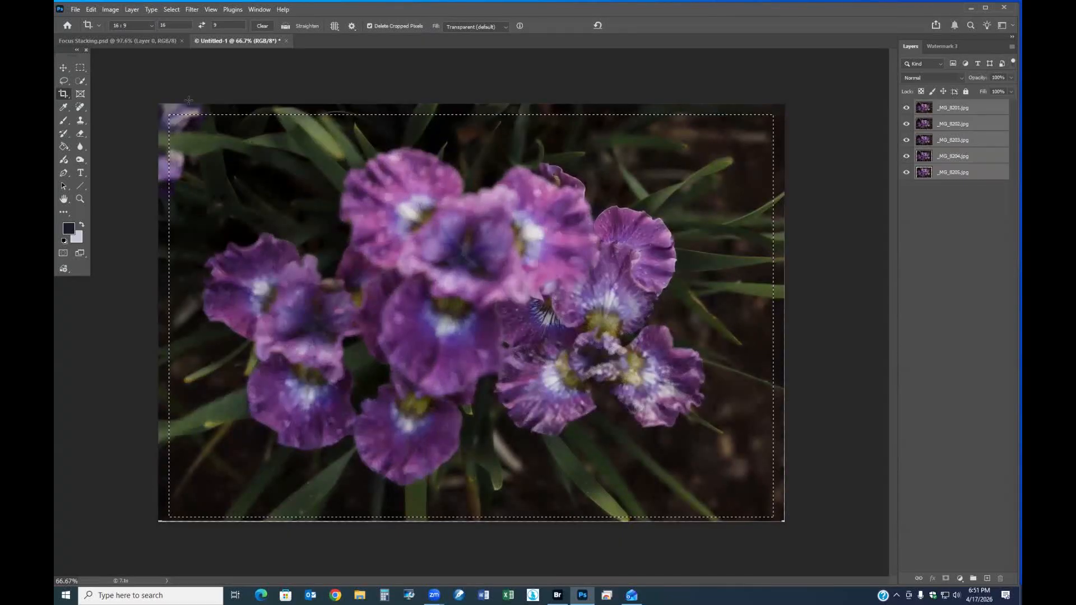
Clear the canvas selection and auto-blend the five iris layers using Stack Images with Seamless Tones and Colors, without Content Aware Fill
click(80, 67)
click(277, 98)
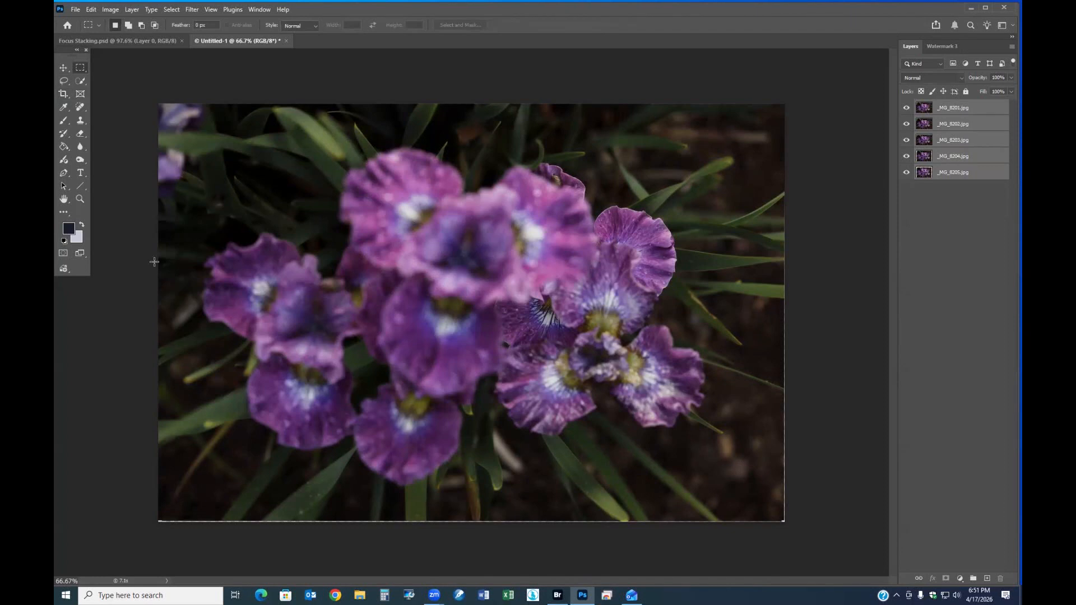
click(91, 10)
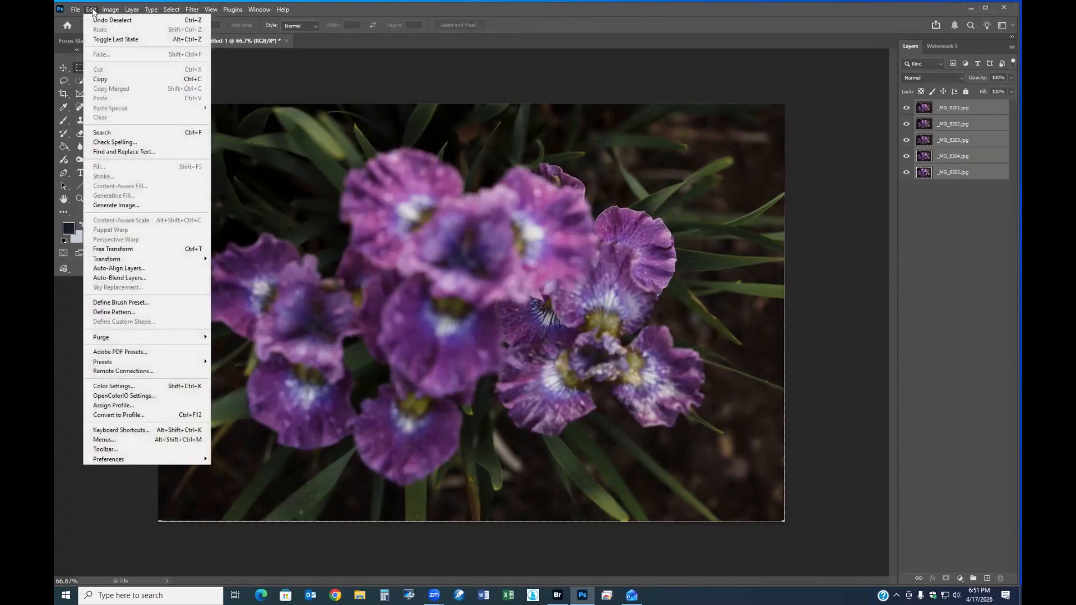
click(129, 277)
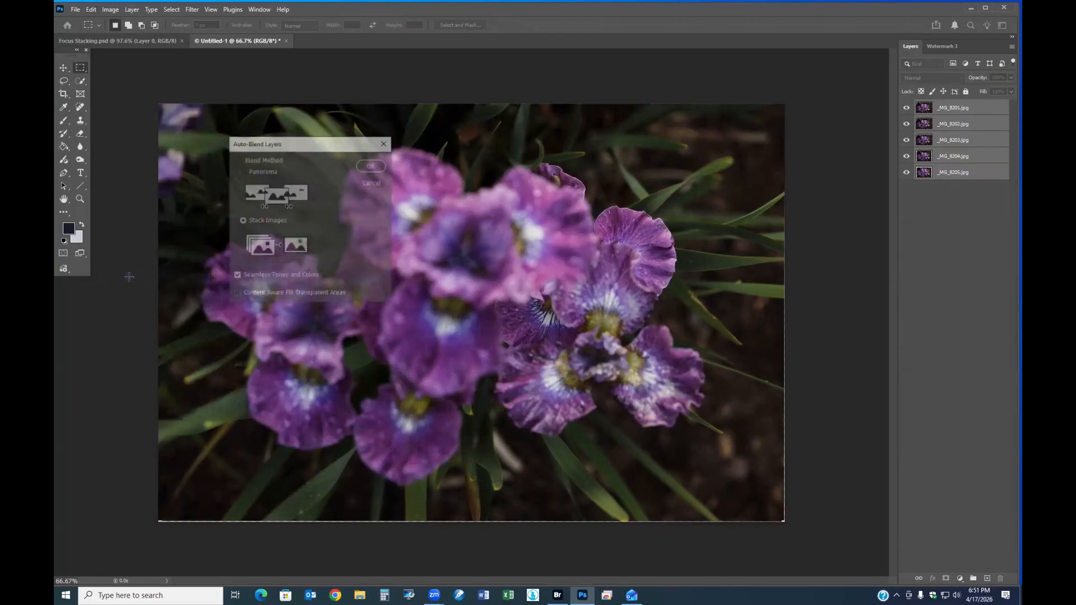
click(371, 165)
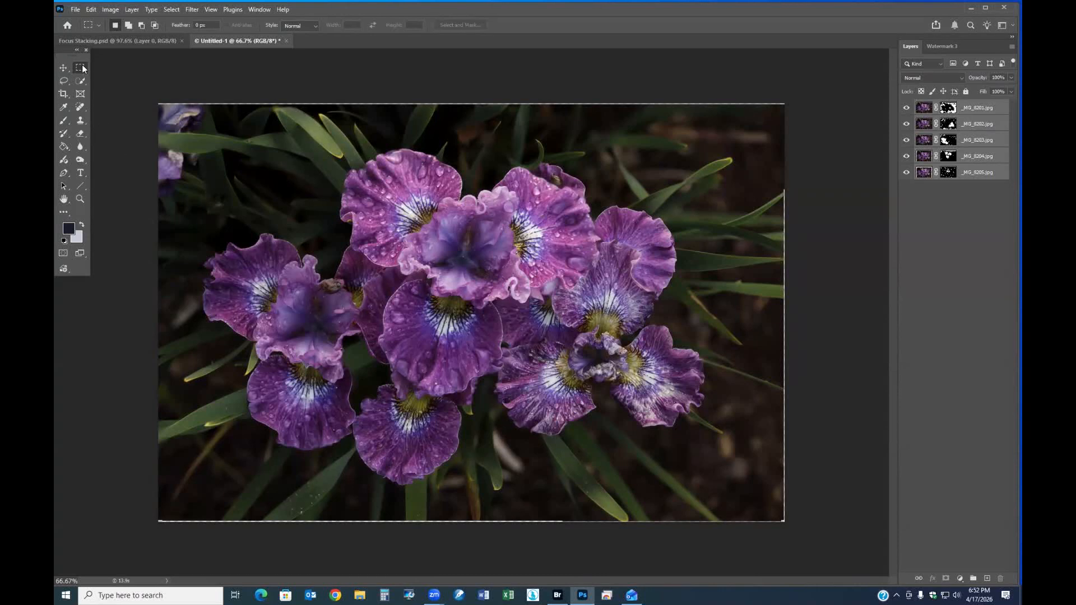
Crop the blended iris image in landscape format with the 5:7 preset, framing the blooms and cutting off the uneven edges
click(64, 93)
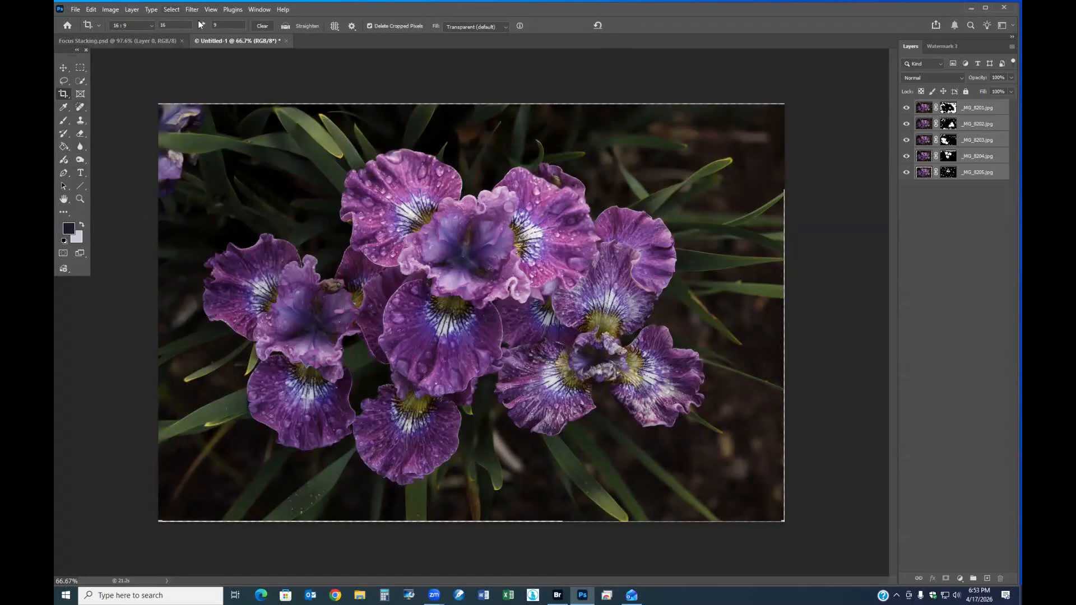
click(151, 26)
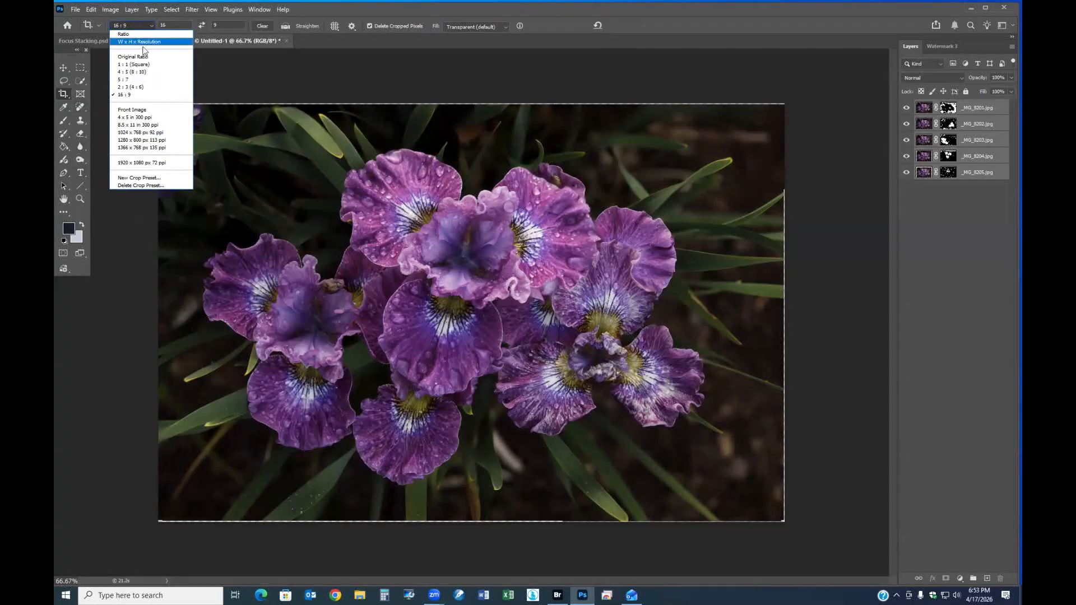
click(147, 79)
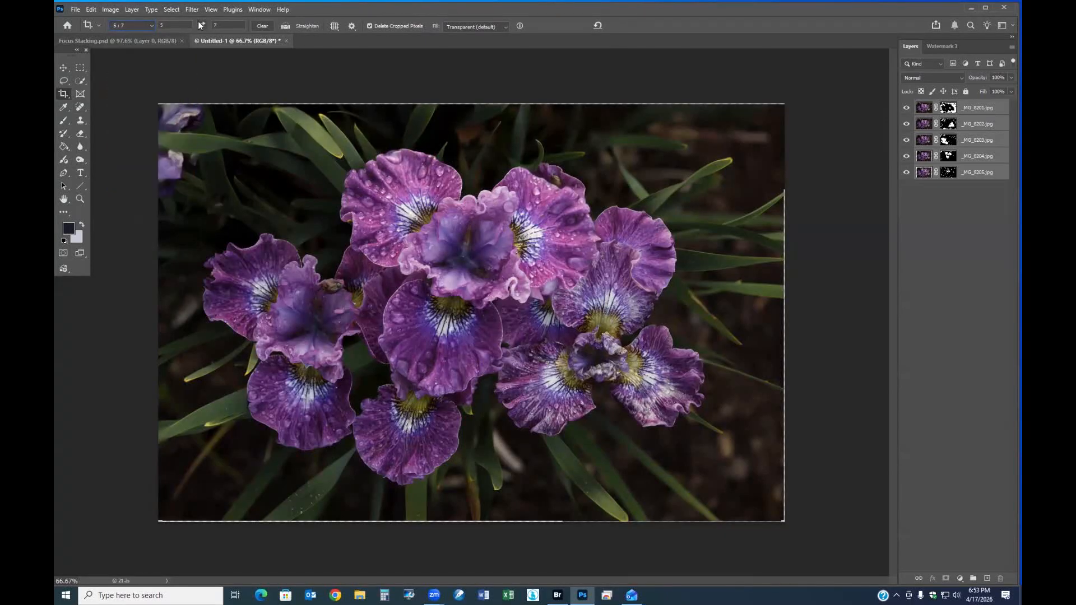
drag(189, 136, 715, 529)
drag(542, 402, 535, 394)
key(Return)
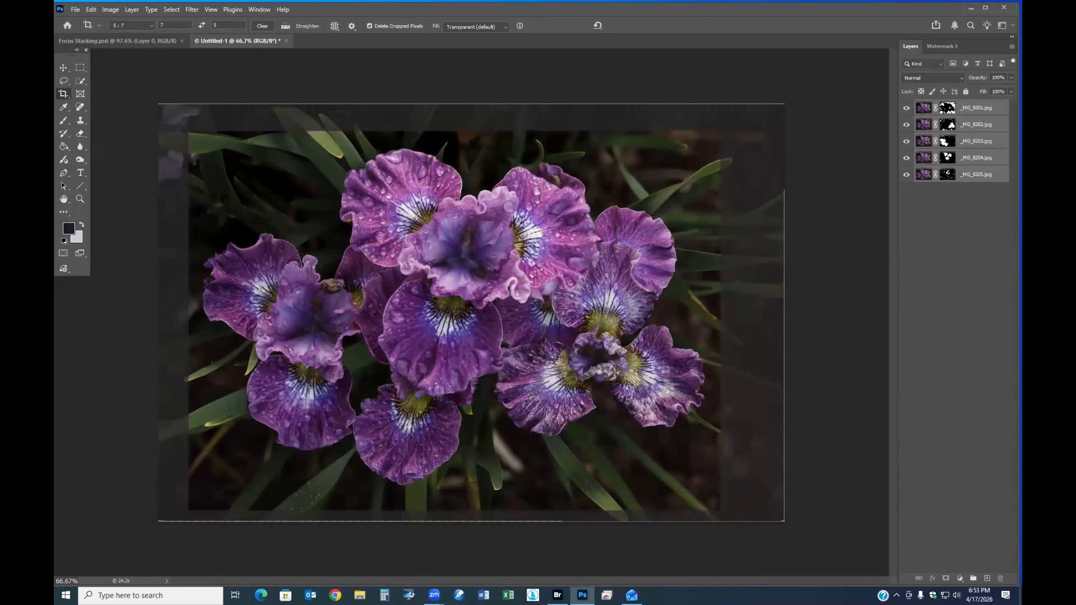
scroll(630, 430, up, 1)
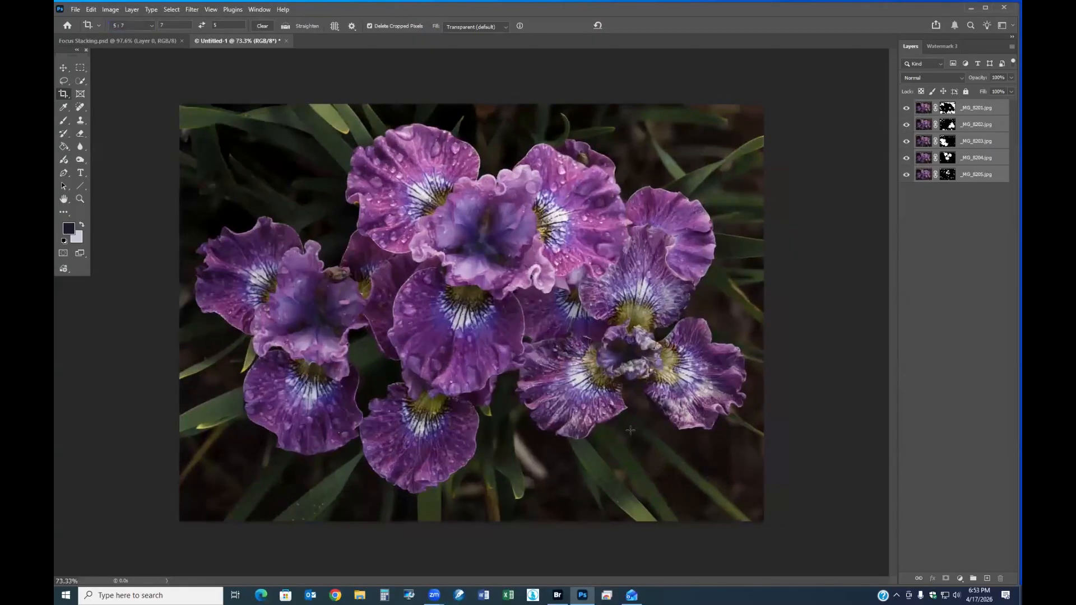